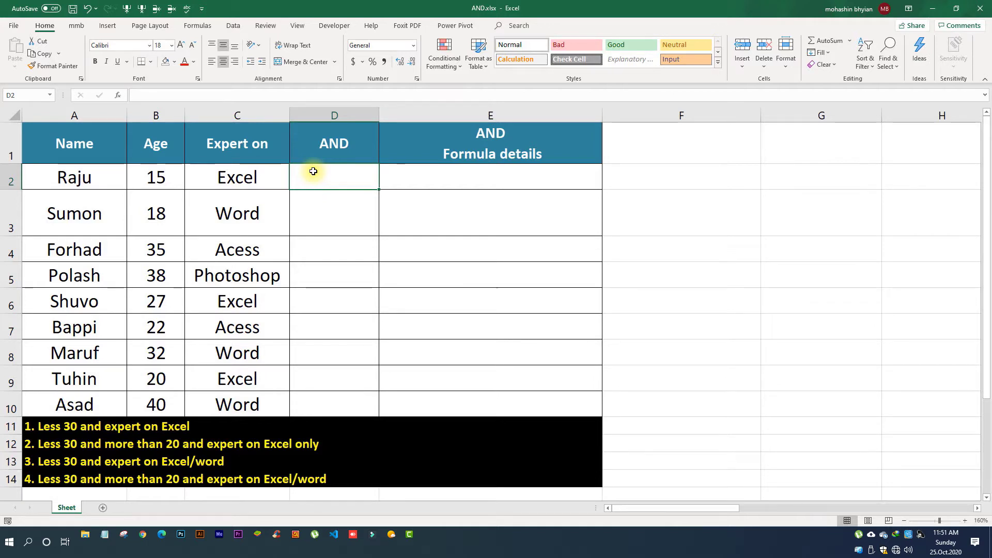
Step: Examine the Name, Age and Expert on columns in rows 2 to 10 of the table
click(73, 180)
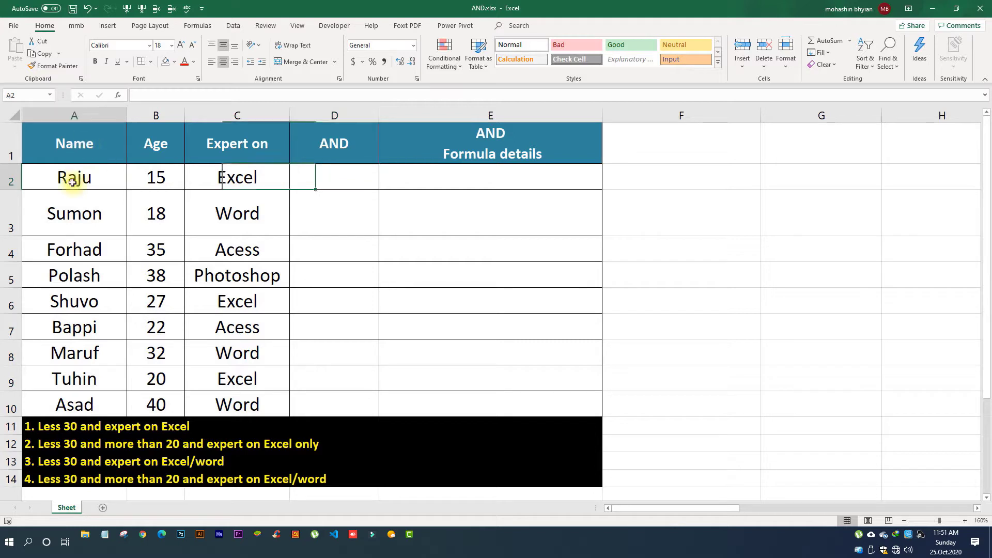
drag(72, 181, 67, 403)
drag(154, 173, 155, 405)
click(235, 171)
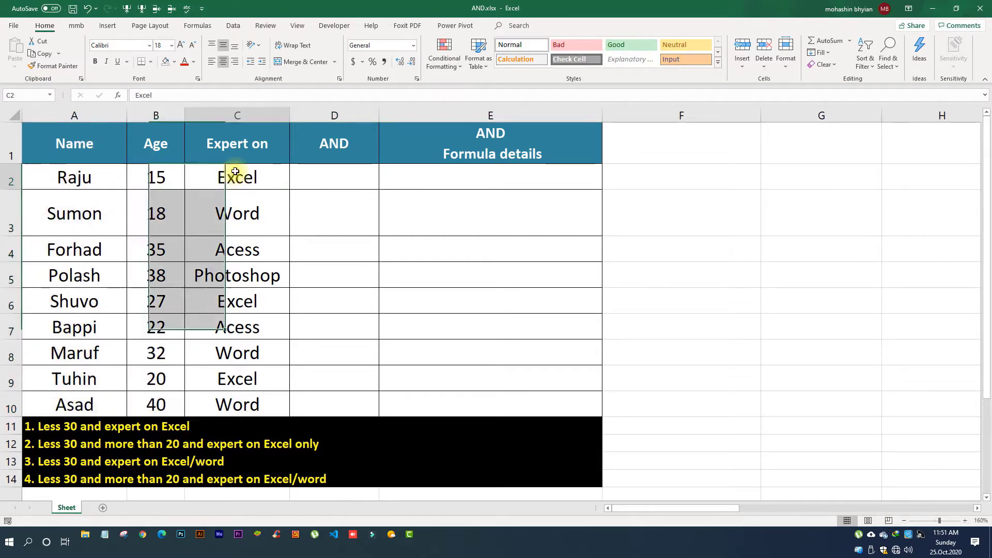
drag(235, 171, 238, 402)
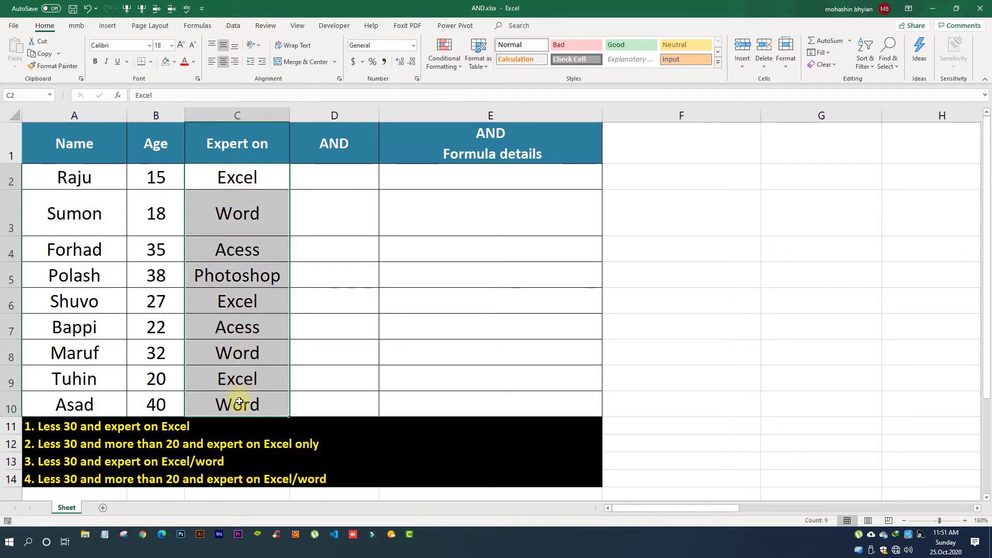
drag(224, 173, 228, 406)
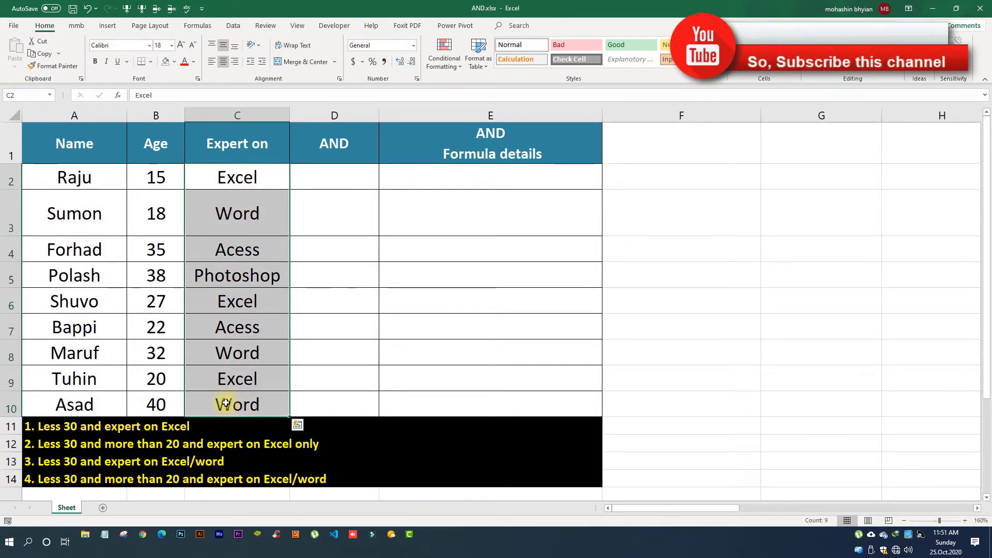
click(325, 181)
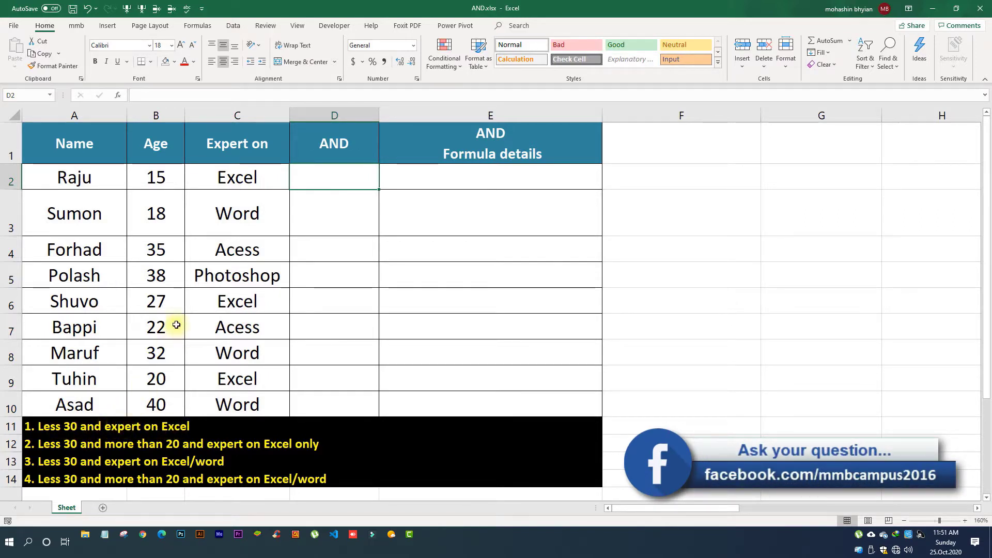
Step: Examine the age and expertise of the people in rows 2 and 3 and the criteria listed below the table
click(156, 177)
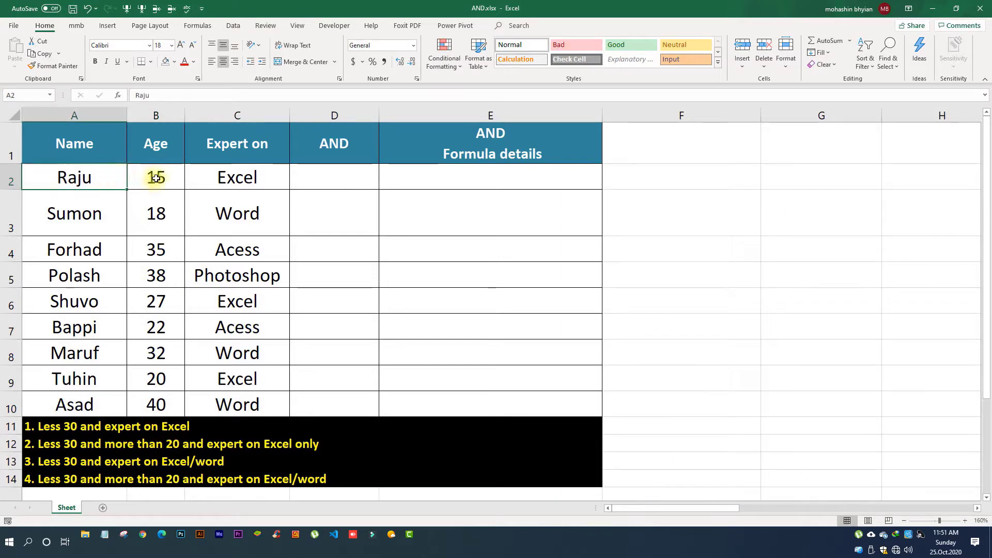
click(235, 180)
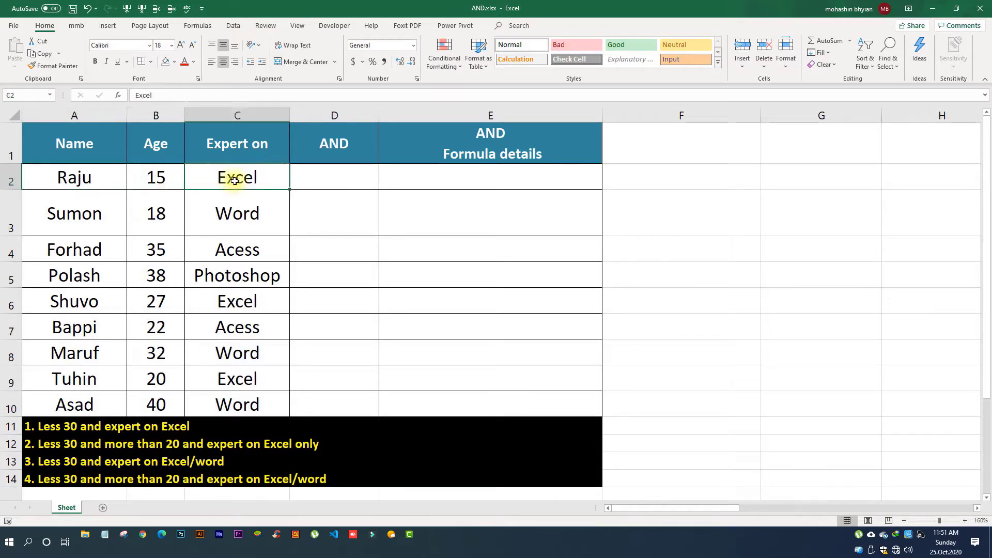
drag(93, 223, 209, 218)
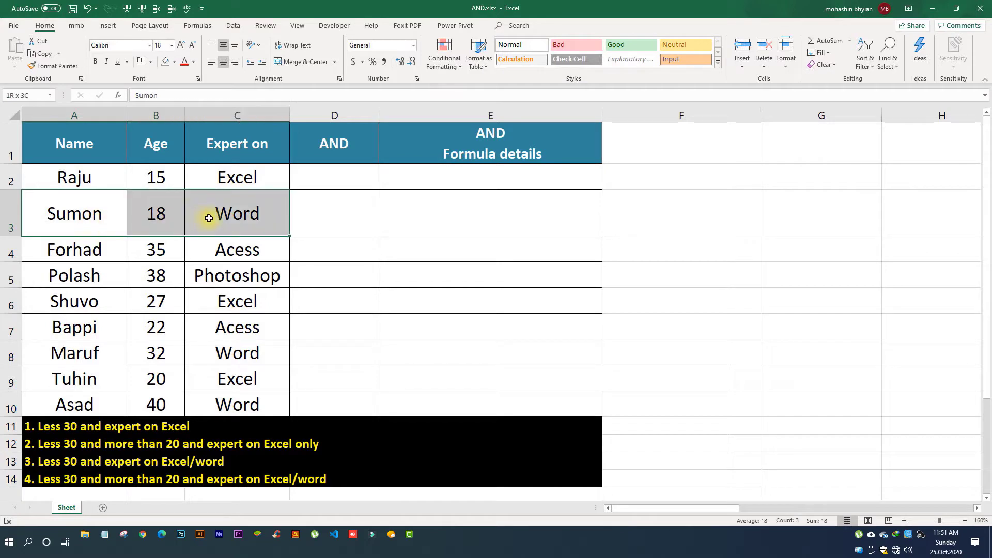
click(165, 221)
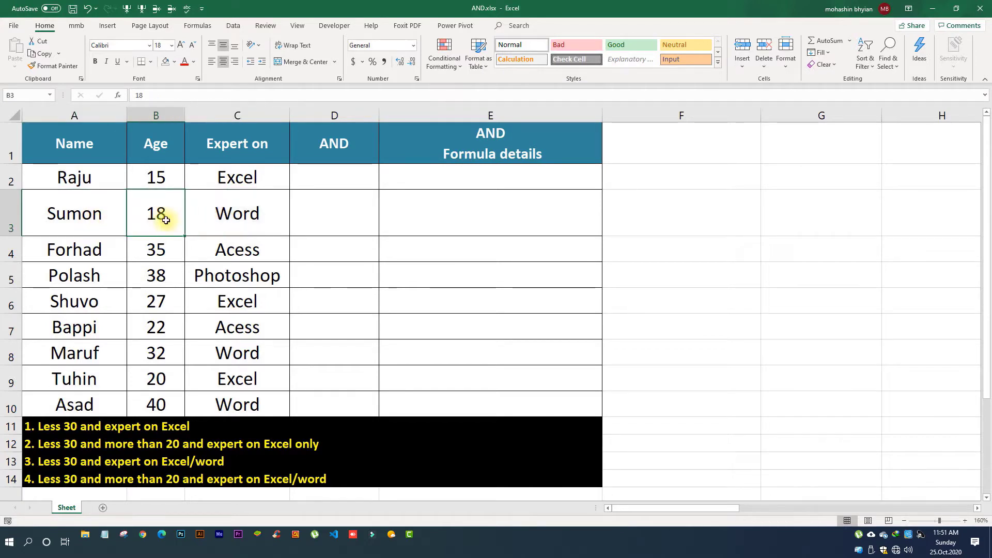
click(257, 216)
click(319, 181)
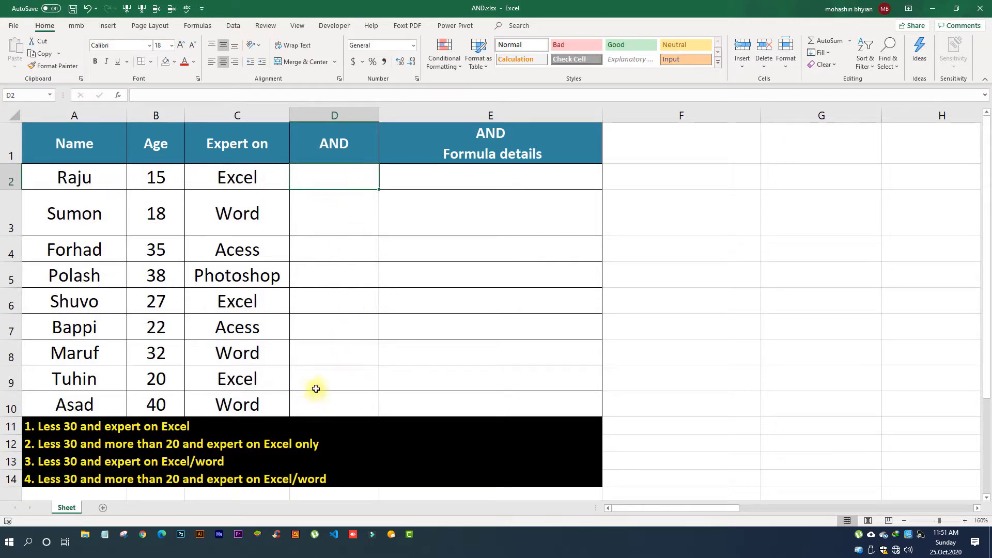
click(39, 446)
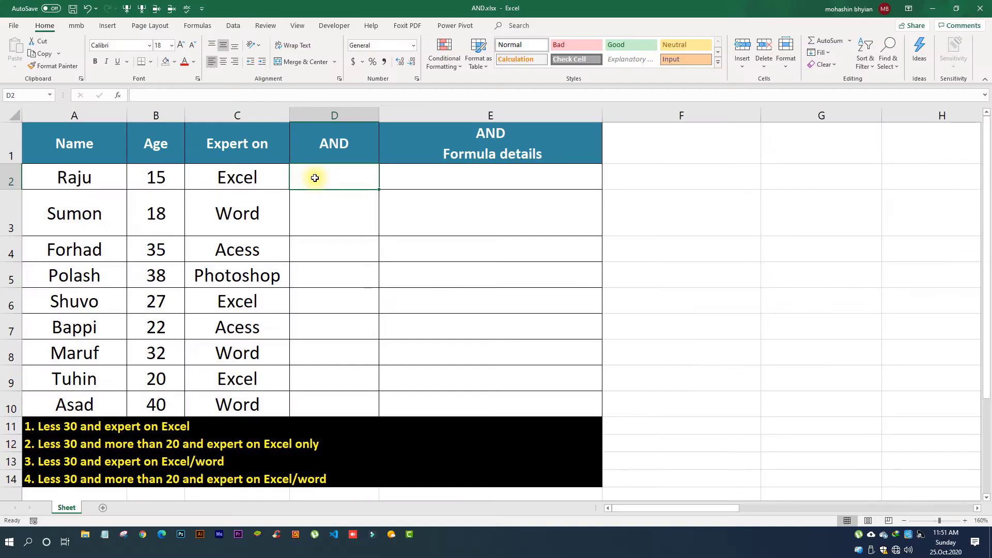
Step: Enter the formula =AND(B2<30, C2="Excel") in cell D2
text(=)
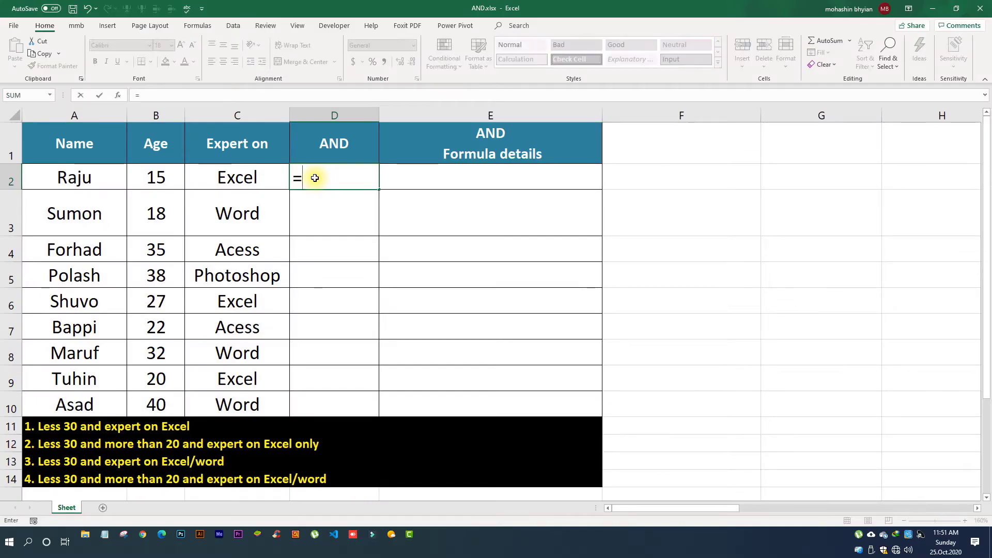
text(and)
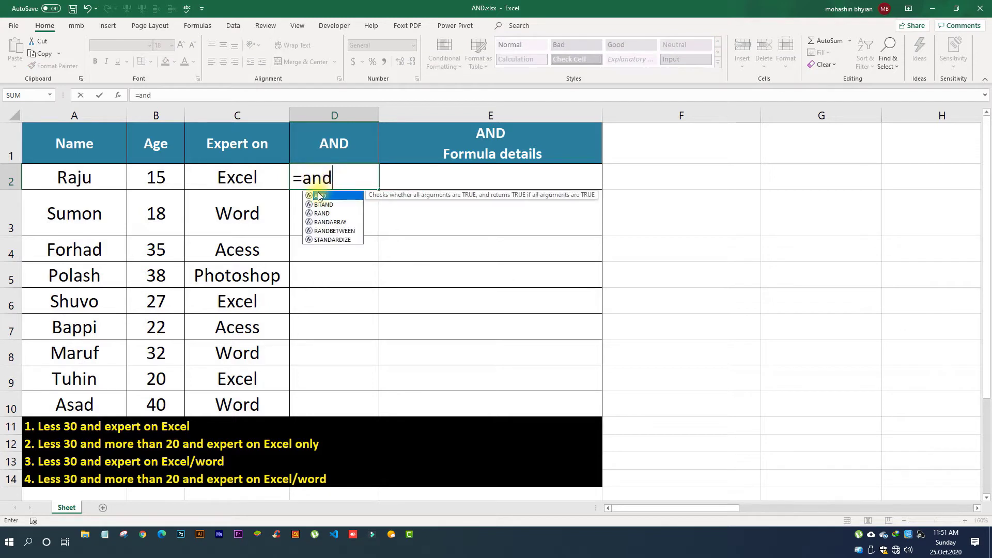
double_click(326, 196)
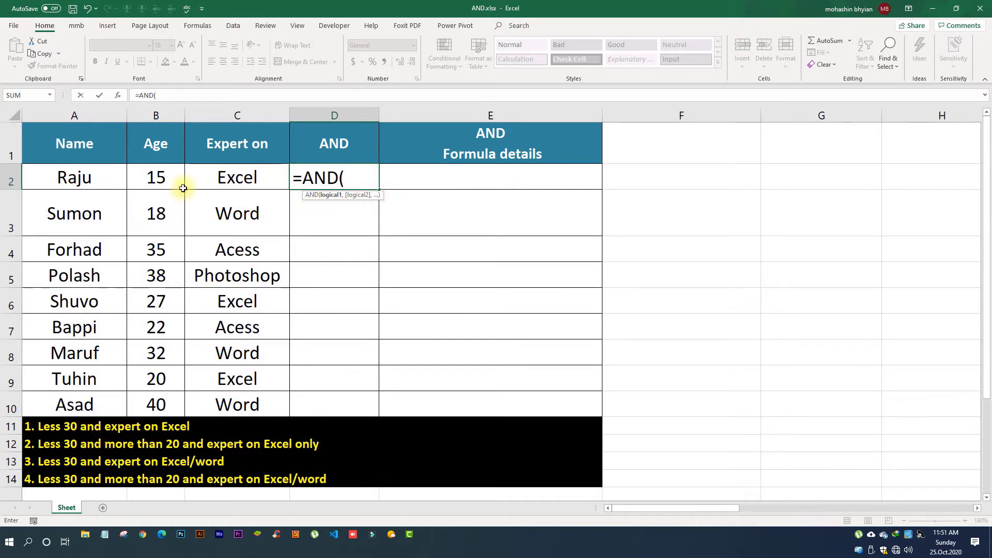
click(162, 182)
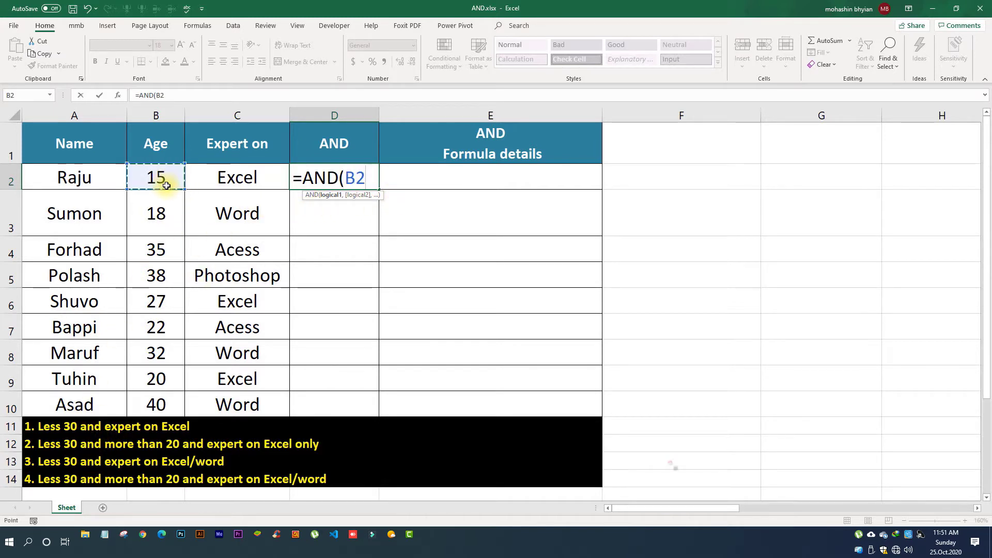
text(<)
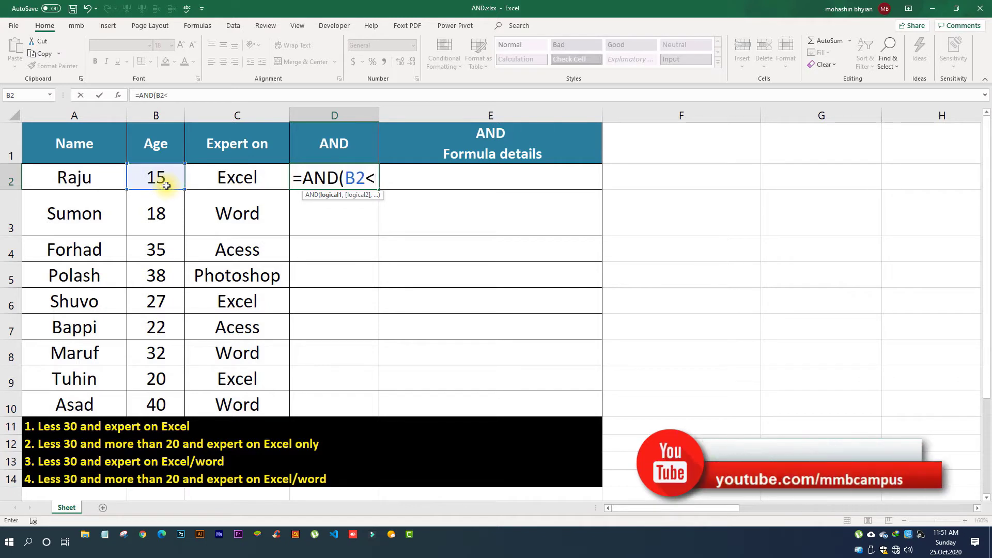
text(30,)
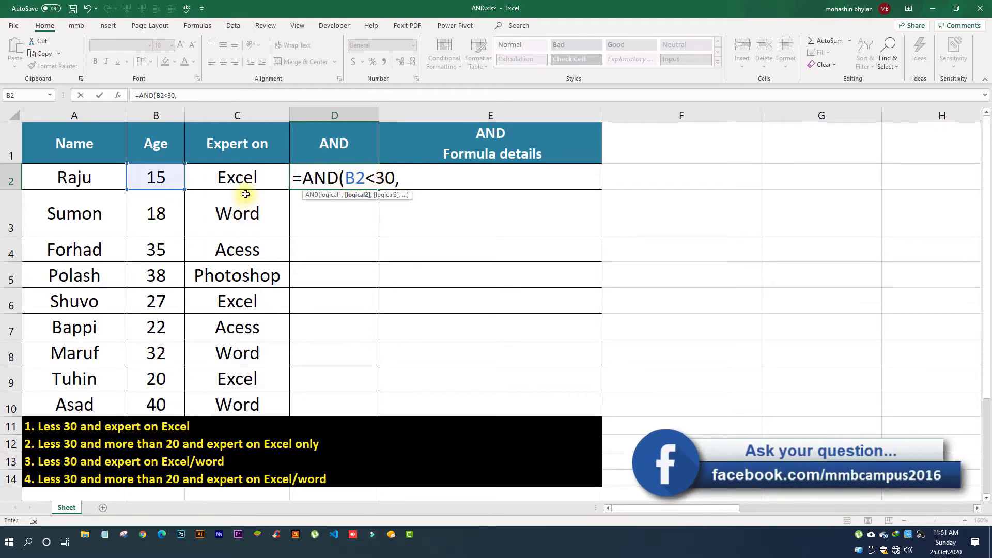
click(237, 178)
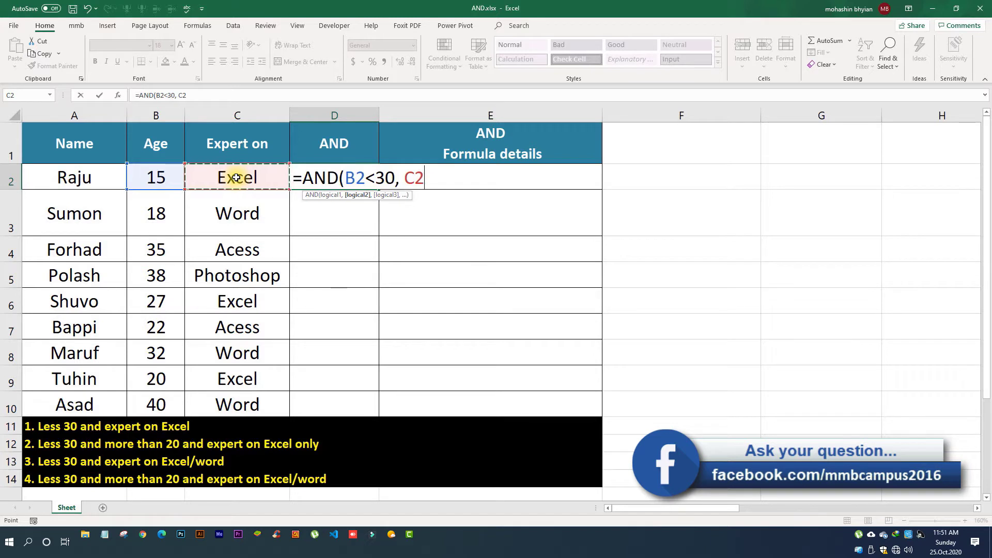
text(="E)
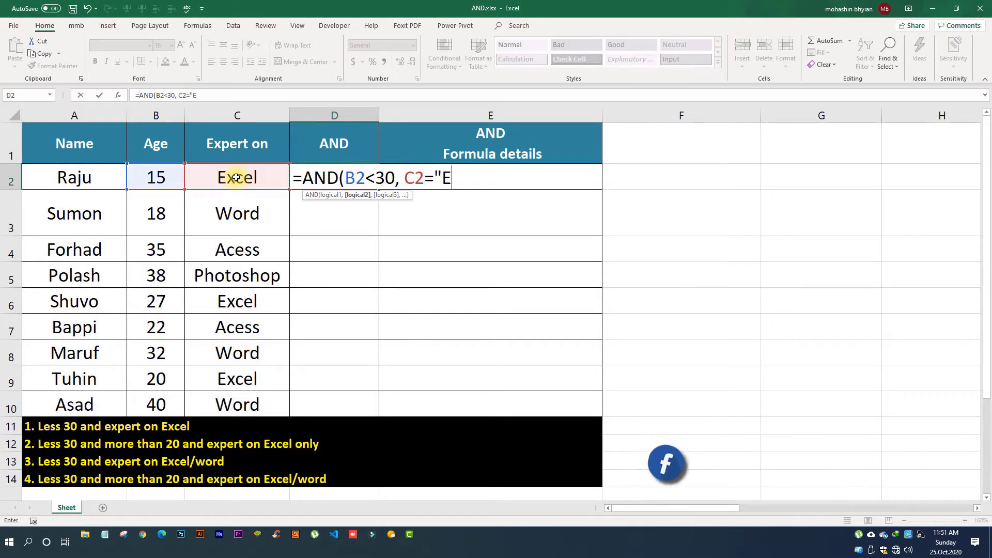
text(xcel")
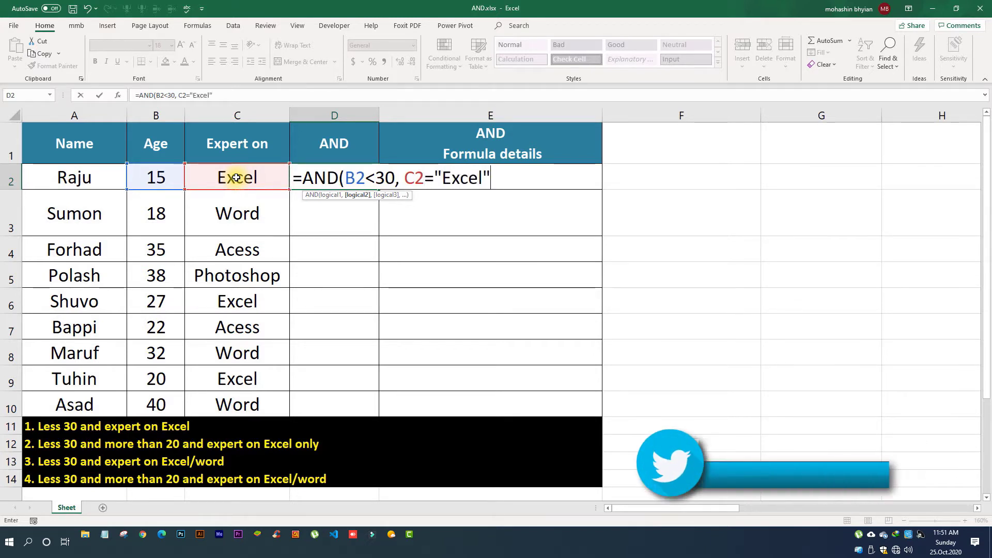
text())
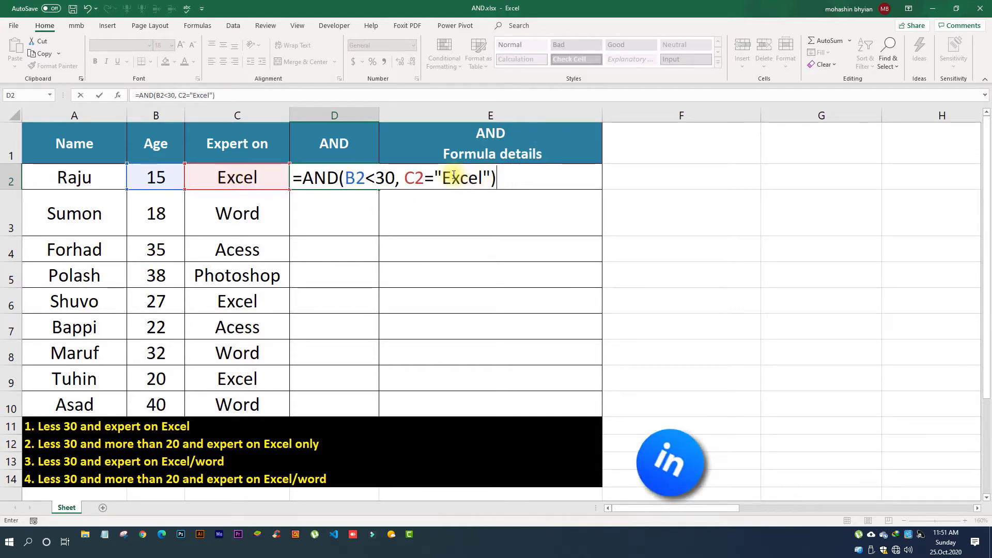
key(Return)
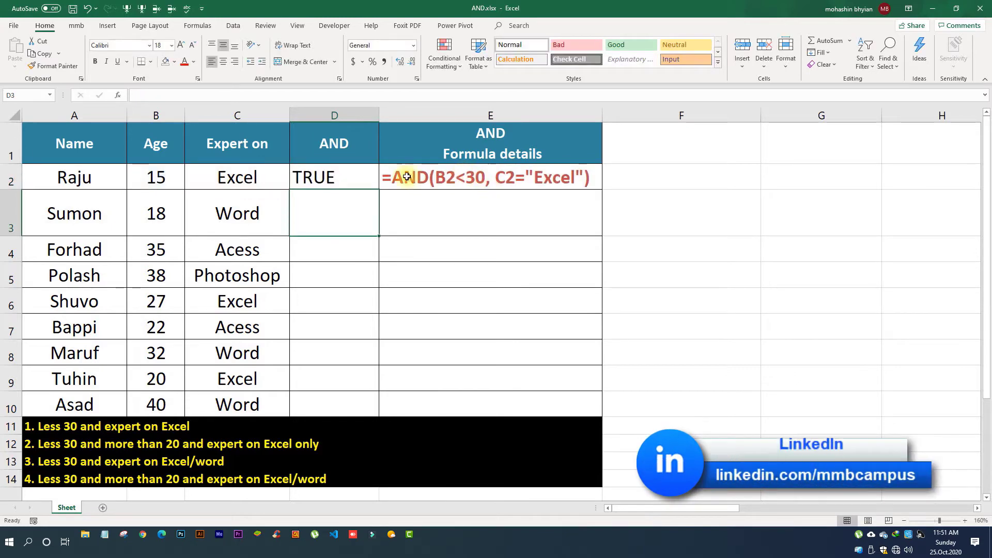
Step: Fill the AND formula from D2 down through D10 and review the entries in rows 6, 9 and 2
click(374, 181)
drag(380, 252, 381, 410)
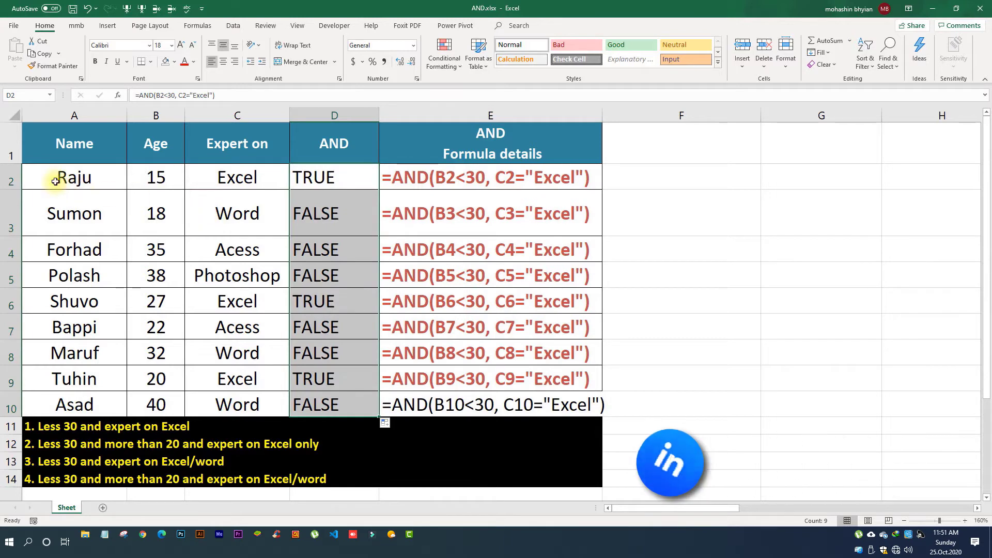
drag(319, 300, 47, 300)
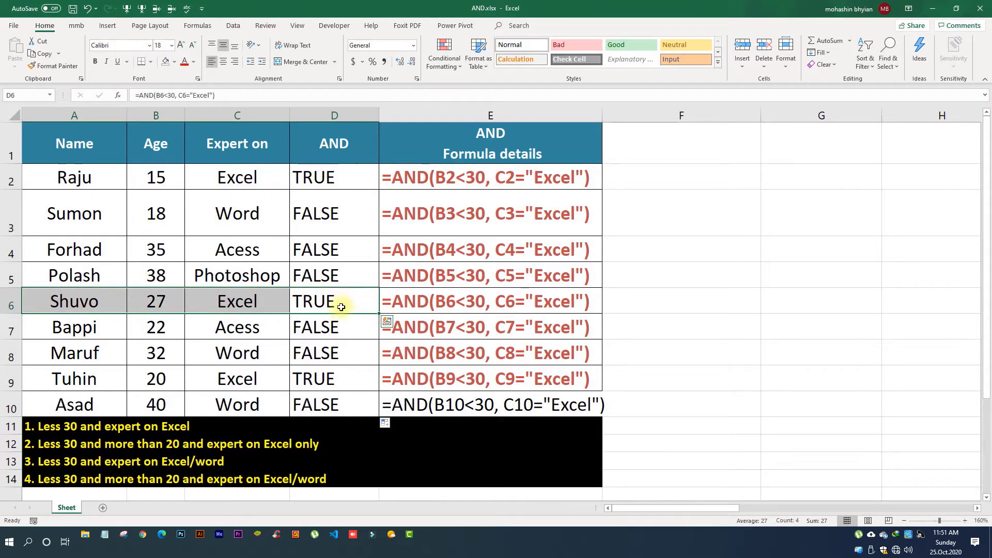
drag(312, 381, 57, 379)
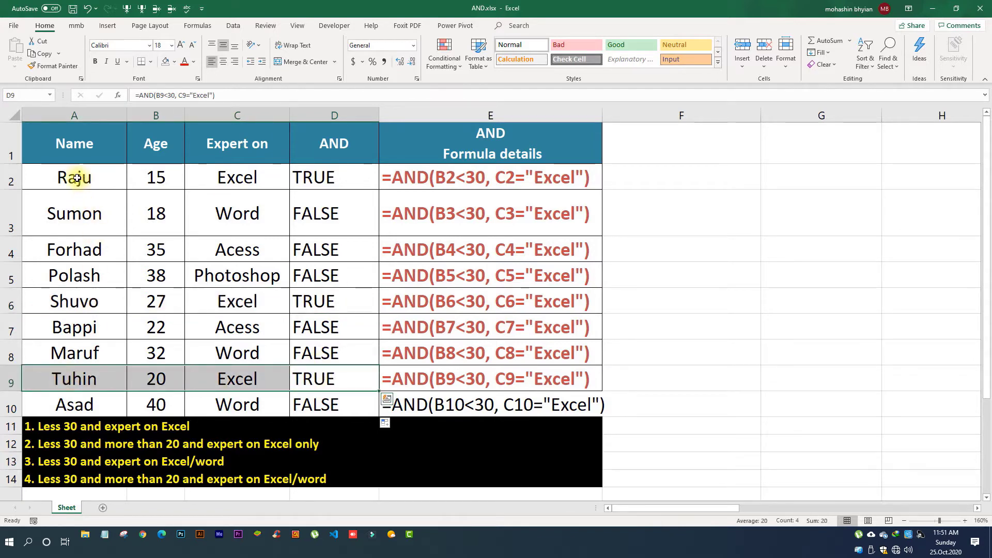
drag(76, 178, 335, 175)
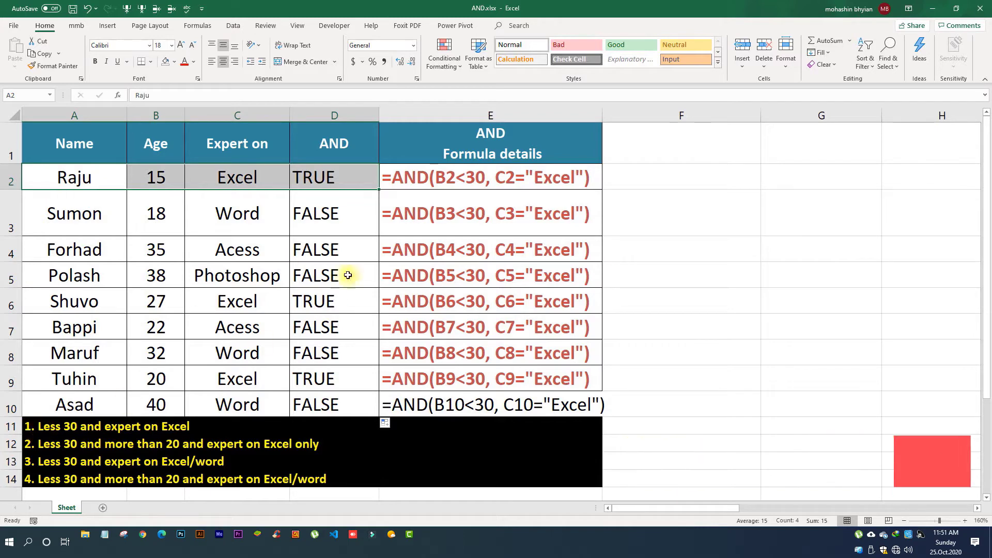
Step: Evaluate the conditions B2<30 and C2="Excel" separately inside the D2 formula and discard the edit
click(308, 179)
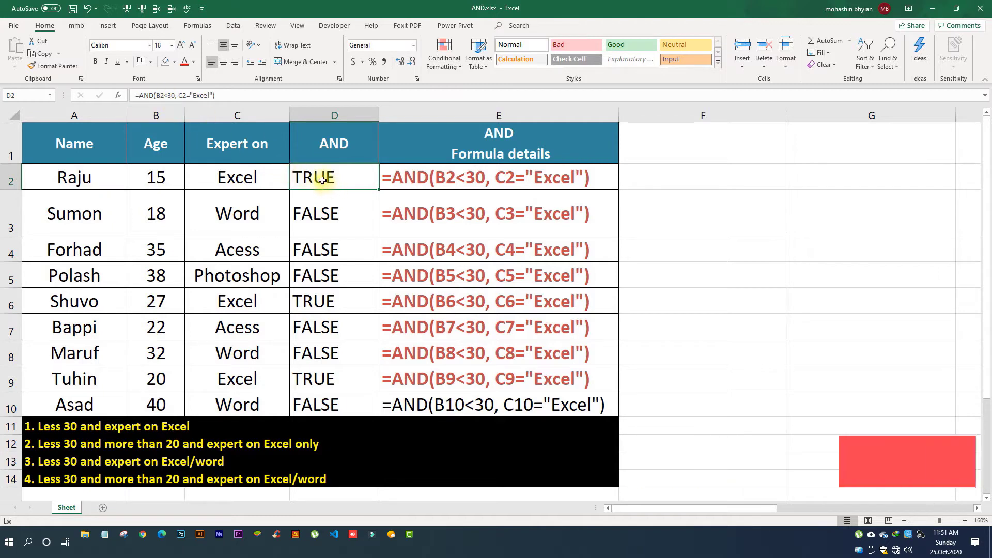
double_click(321, 179)
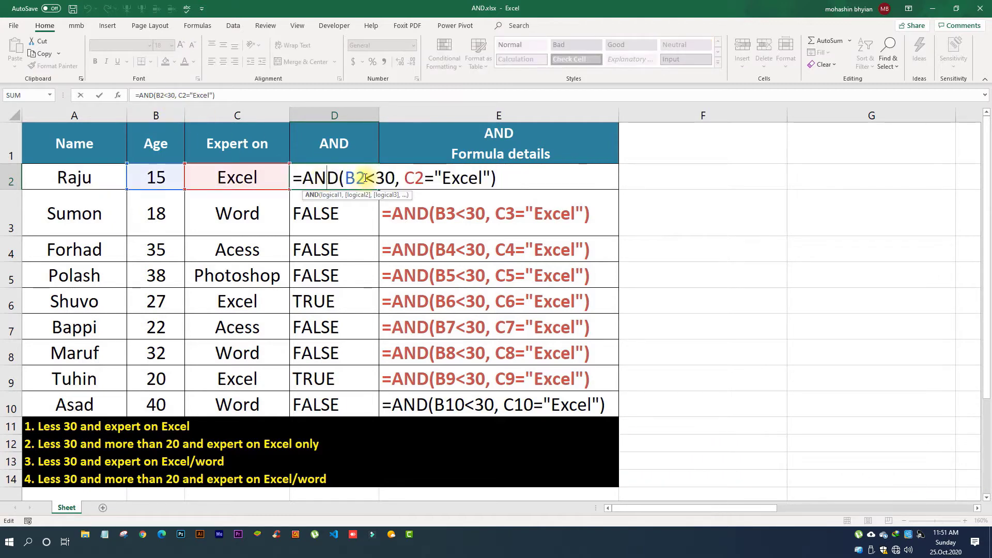
click(331, 196)
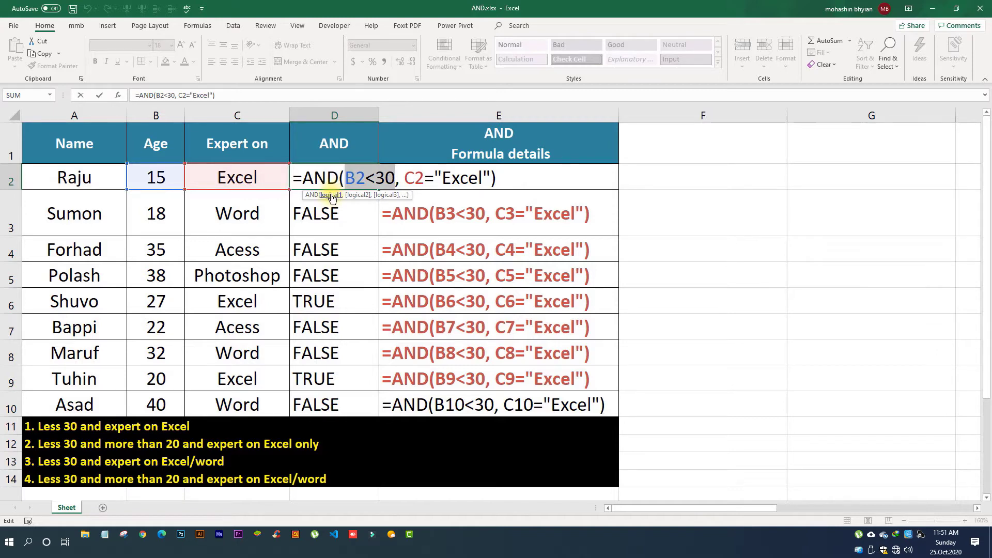
key(F9)
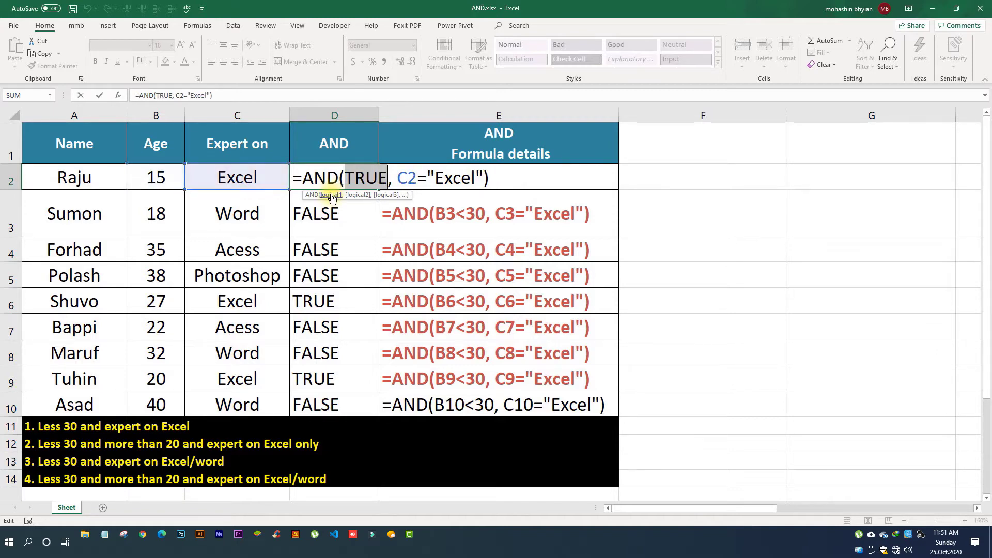
click(359, 196)
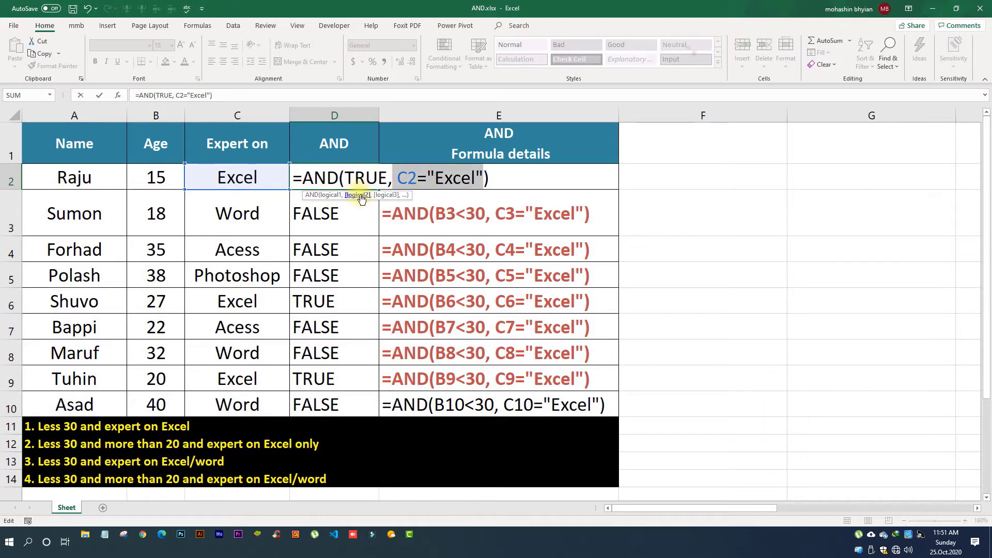
key(F9)
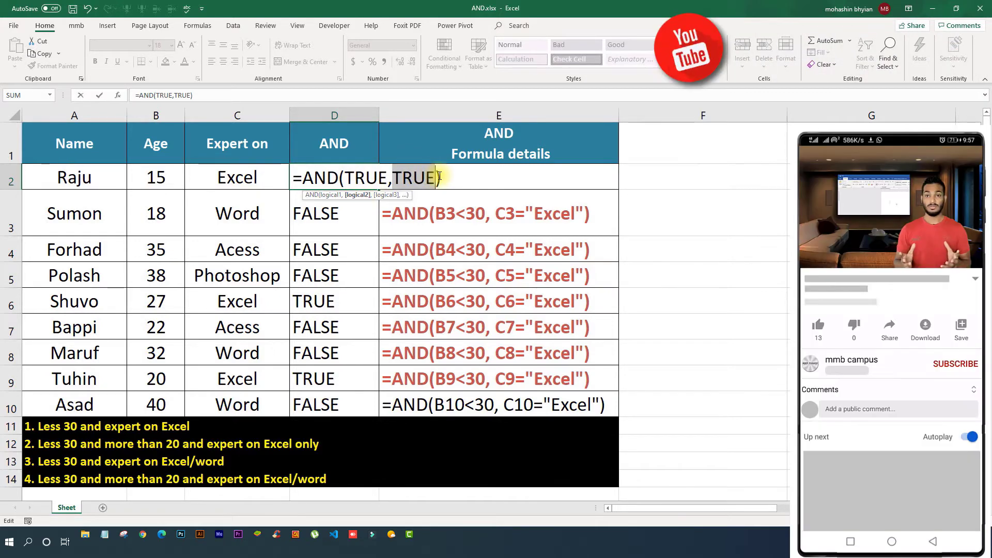
key(Escape)
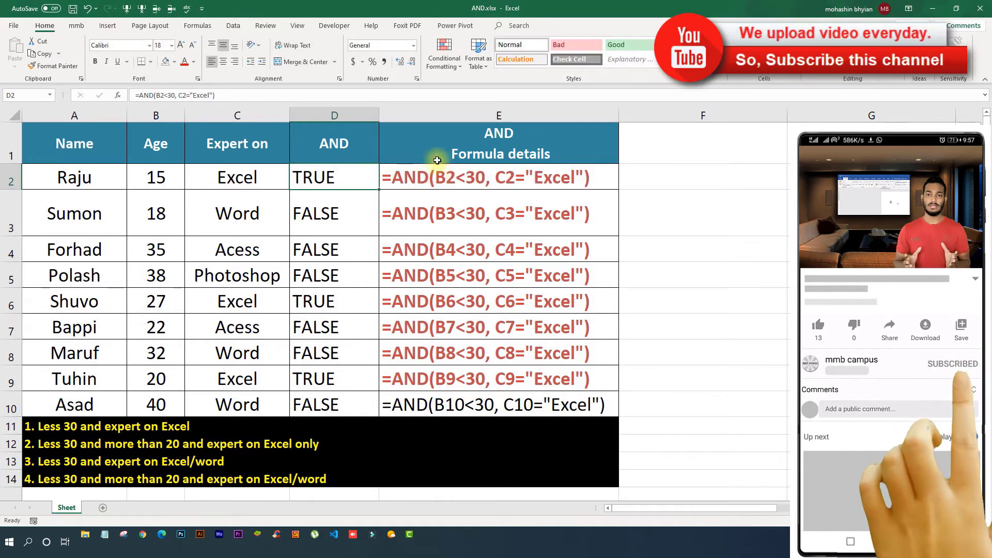
Step: Evaluate the conditions B3<30 and C3="Excel" separately inside the D3 formula, discard the edit, and reread the original formula
double_click(320, 214)
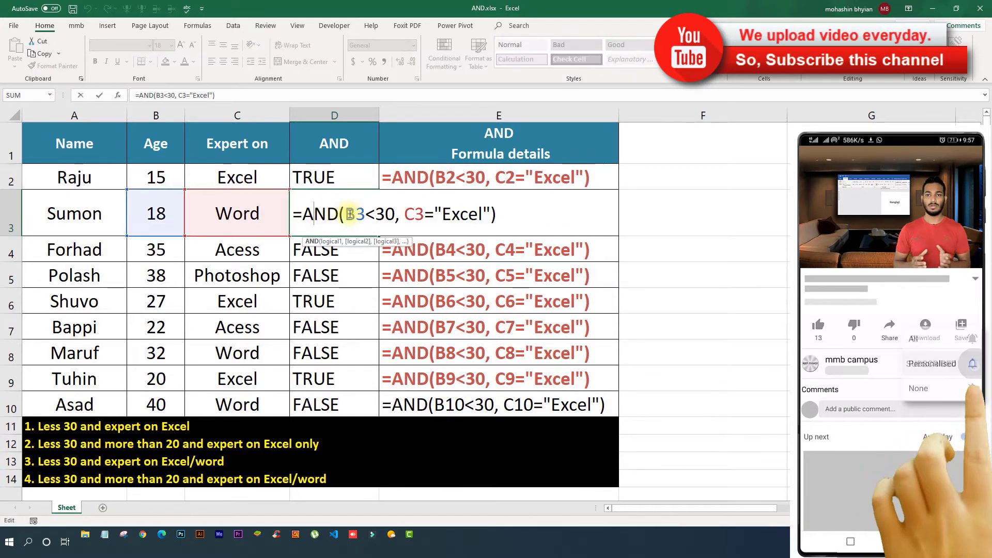
click(329, 241)
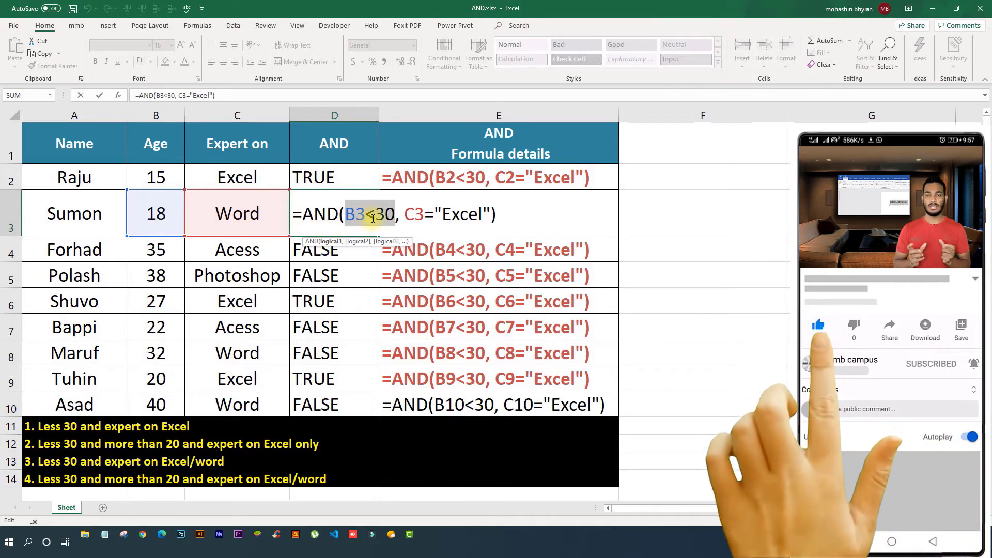
key(F9)
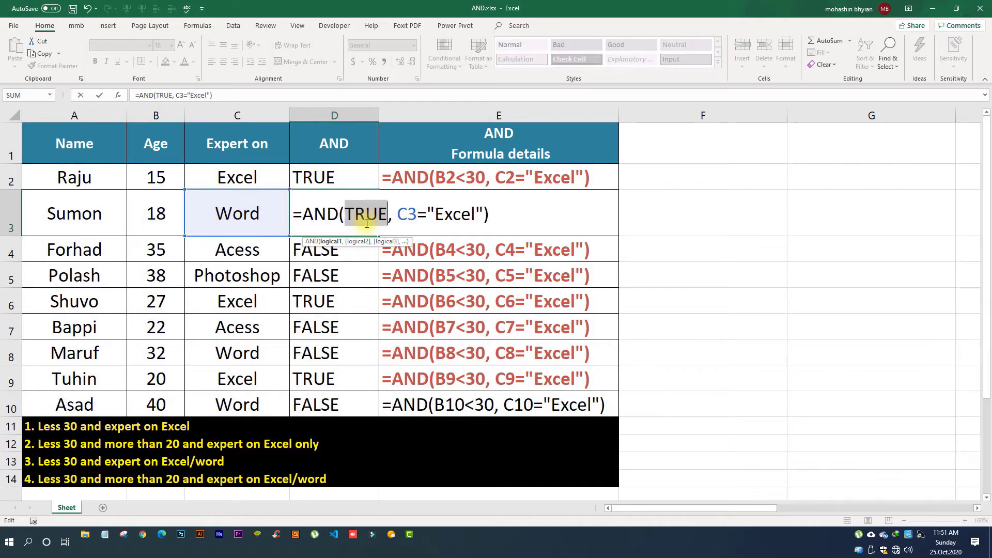
click(359, 243)
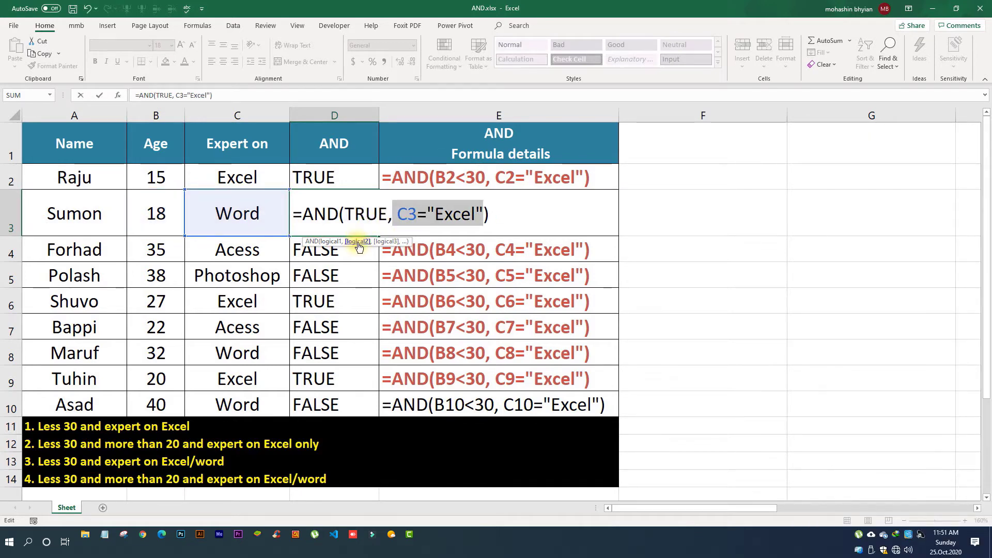
key(F9)
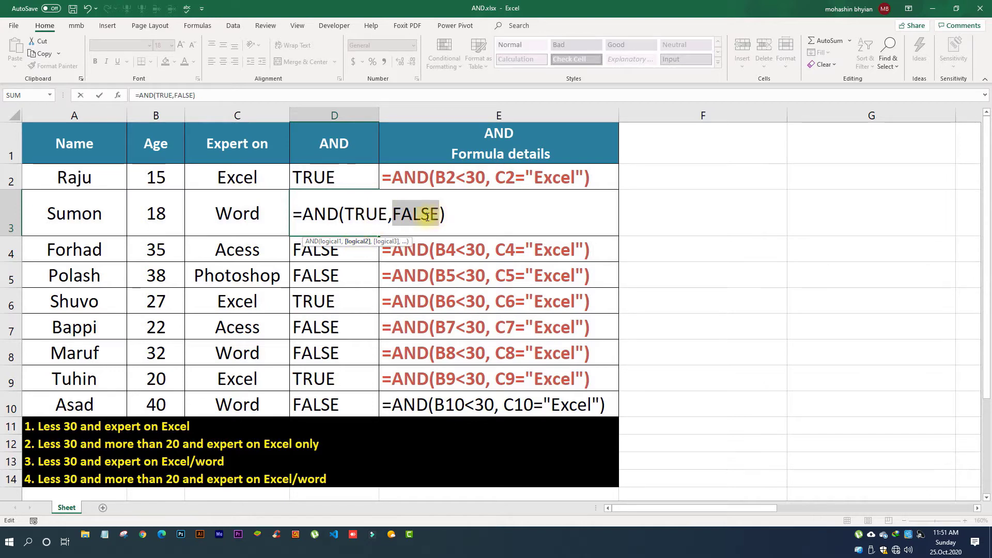
key(Escape)
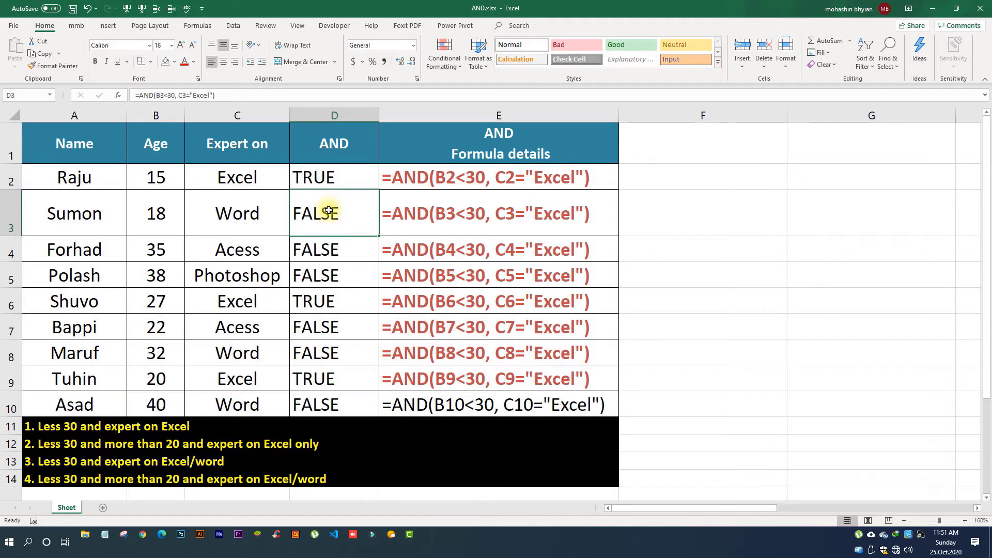
double_click(329, 211)
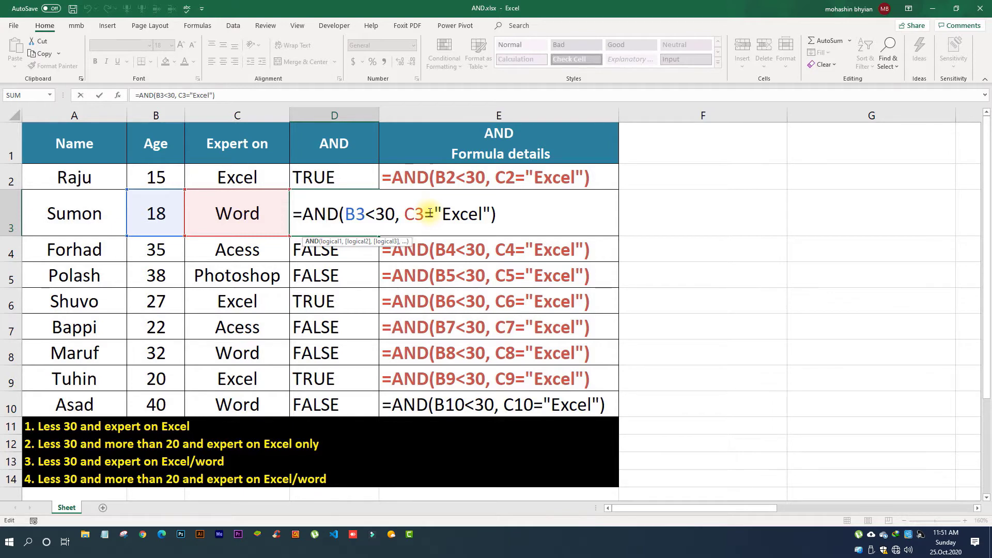
key(Escape)
Step: Undo the last widening of column E and insert an empty column before the AND Formula details column
key(ctrl+z)
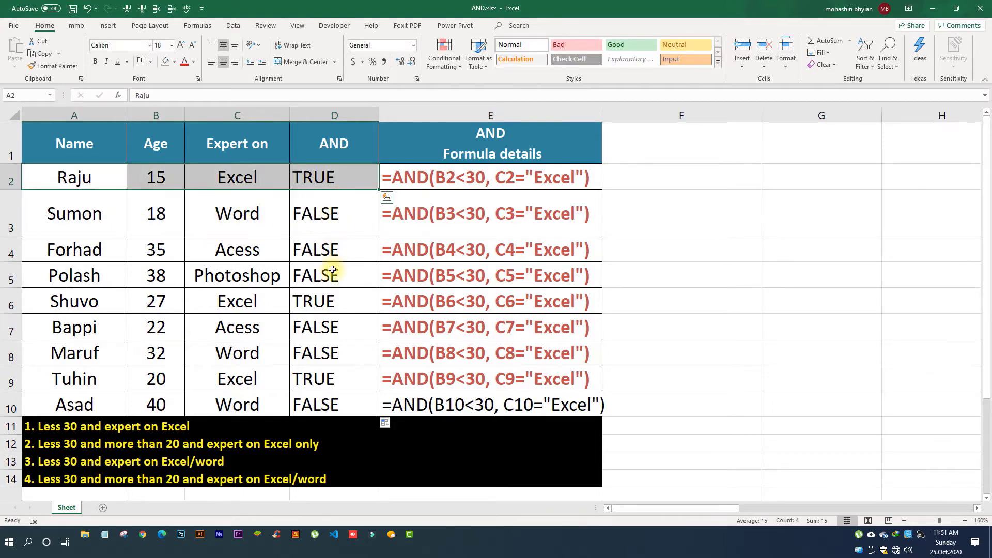
click(390, 115)
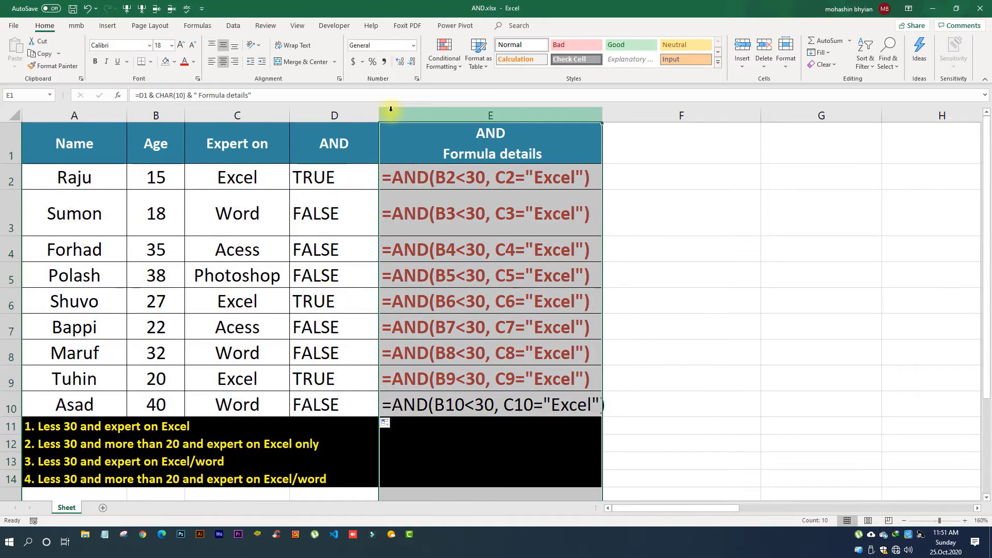
click(128, 9)
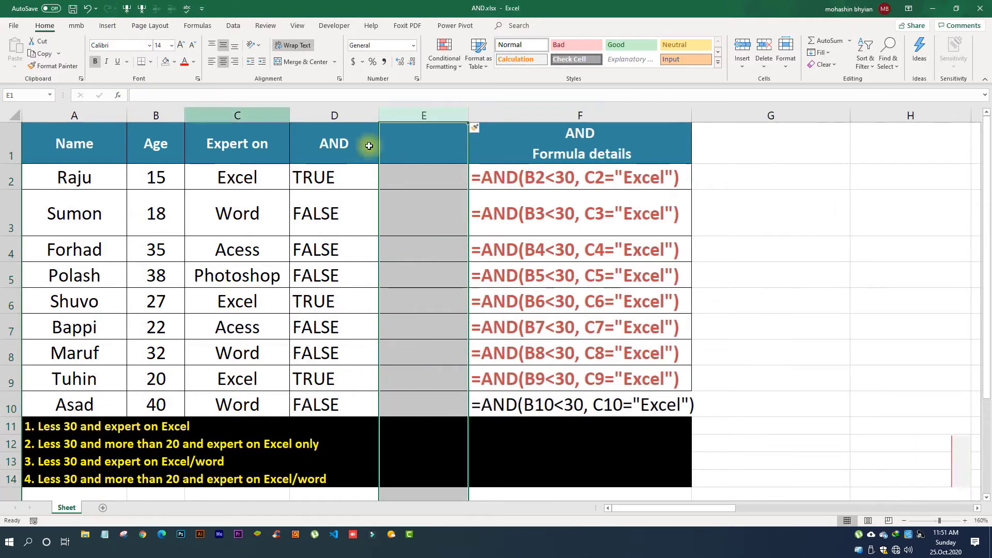
click(434, 142)
Step: Copy the Formula details column F into column G
click(551, 115)
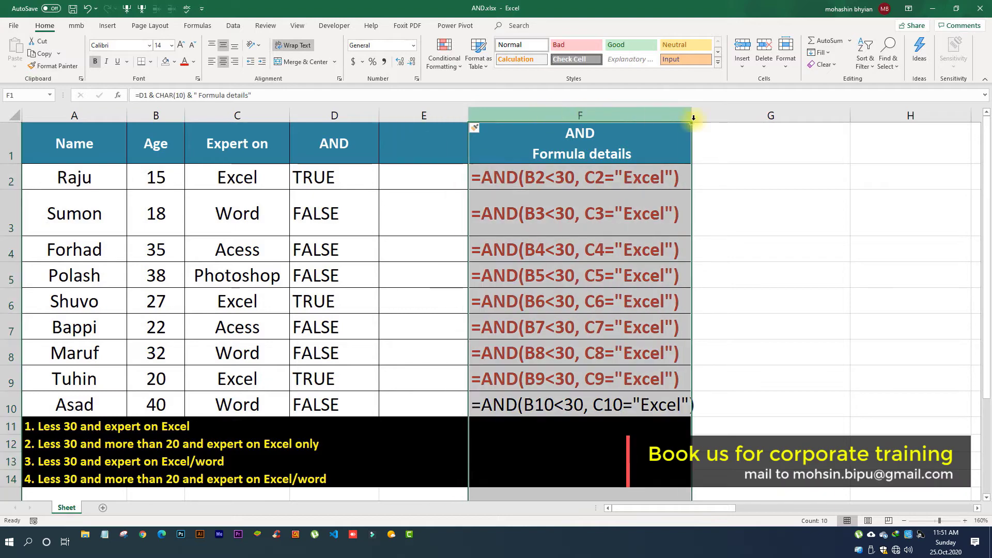
key(ctrl+c)
click(749, 115)
key(ctrl+v)
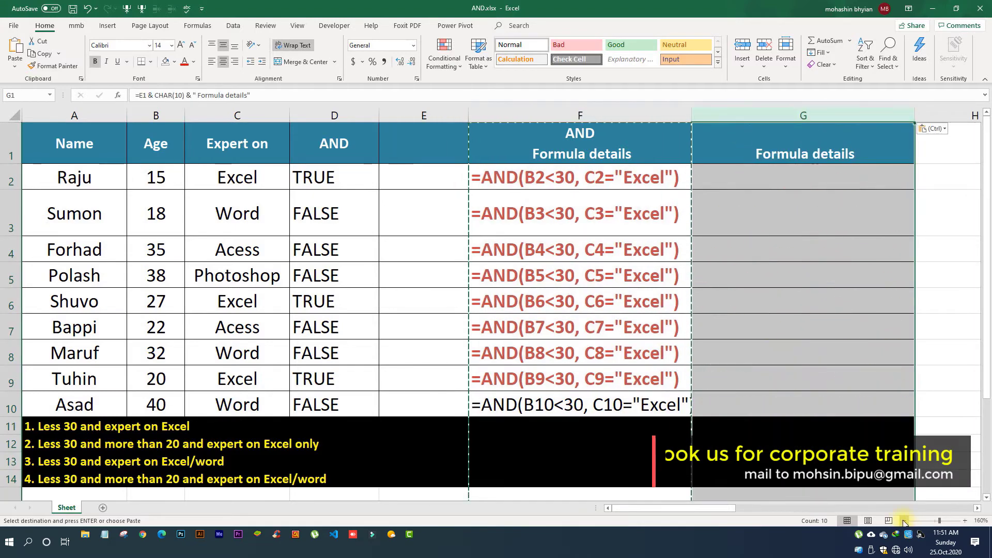
ctrl+scroll(538, 354, down, 2)
Step: Enter the header "AND 2" in cell E1
click(357, 160)
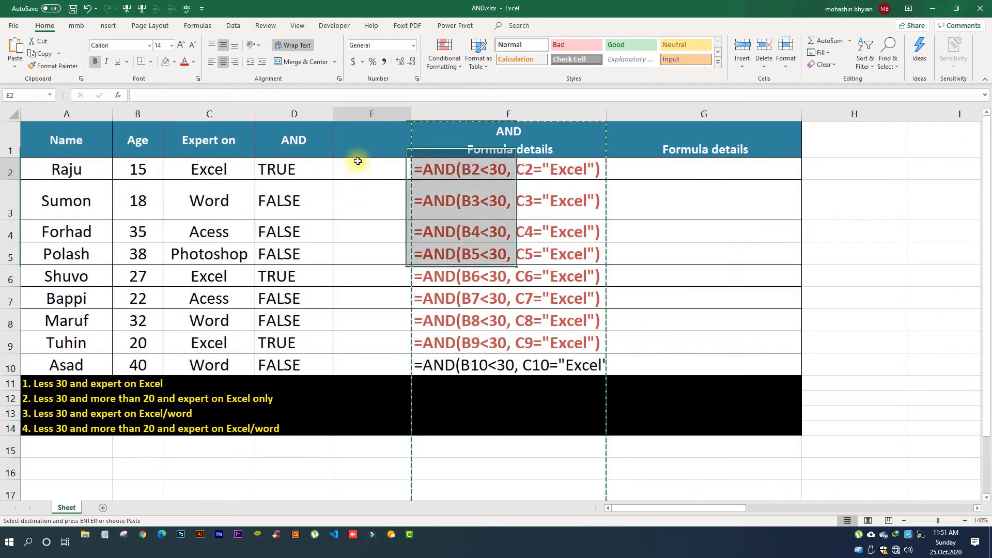
click(358, 143)
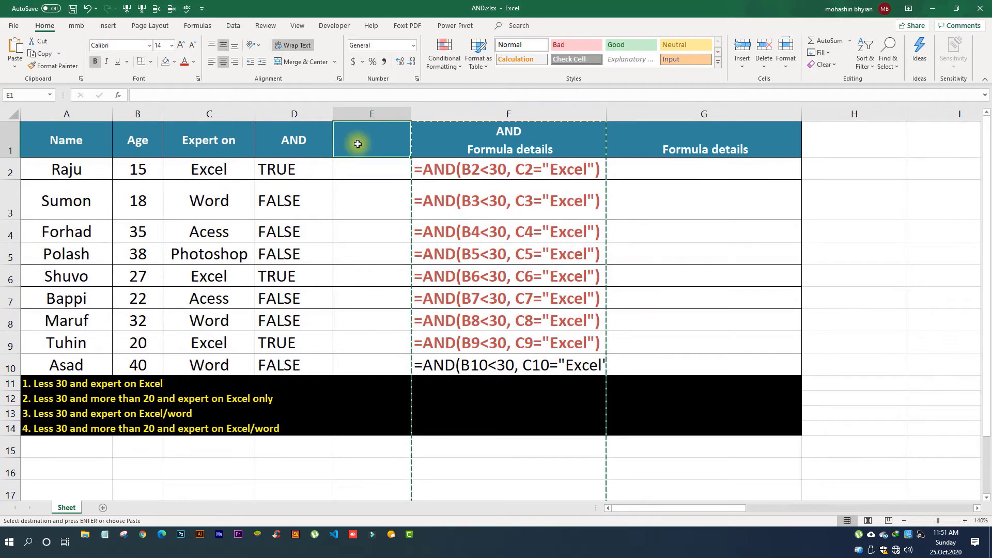
text(AND2)
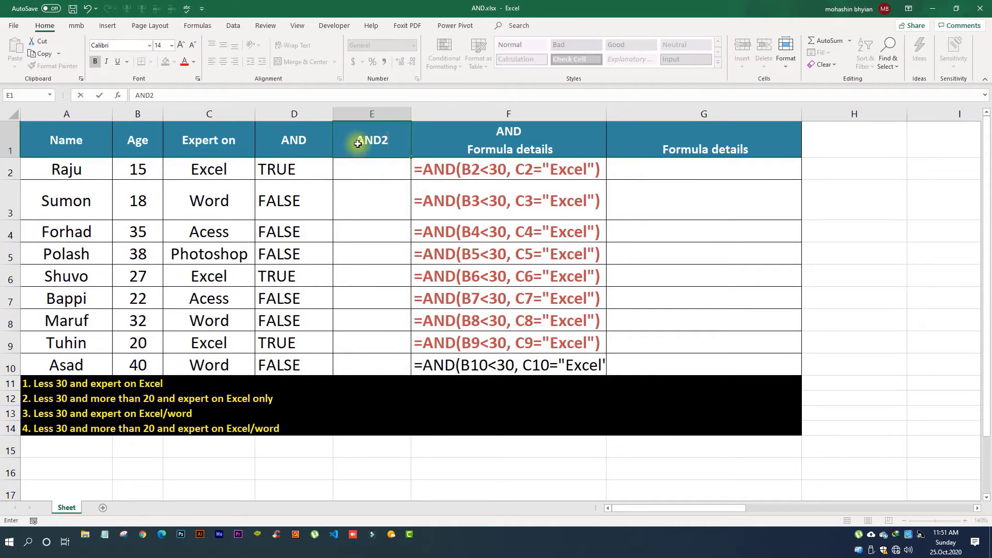
key(Left)
key(F1)
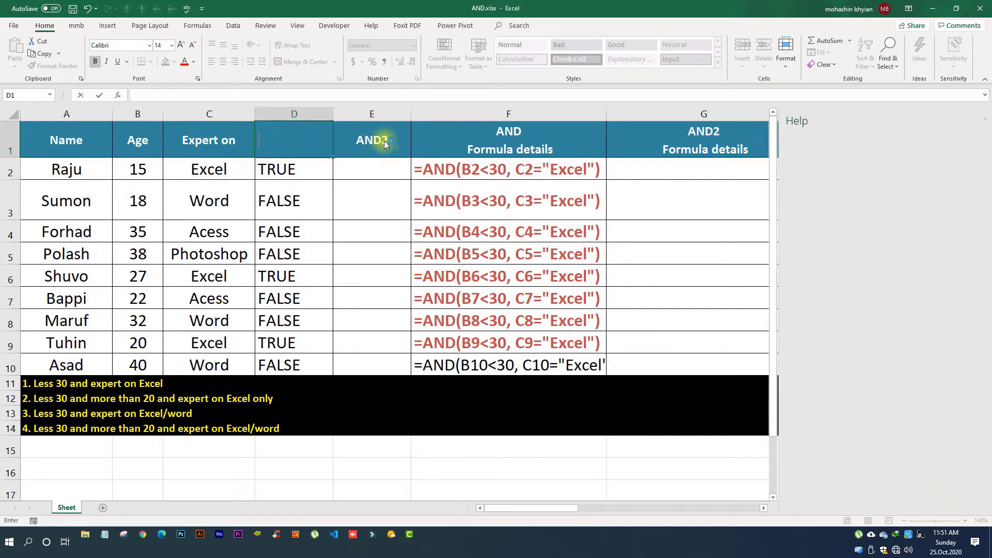
key(Escape)
double_click(384, 141)
key(Return)
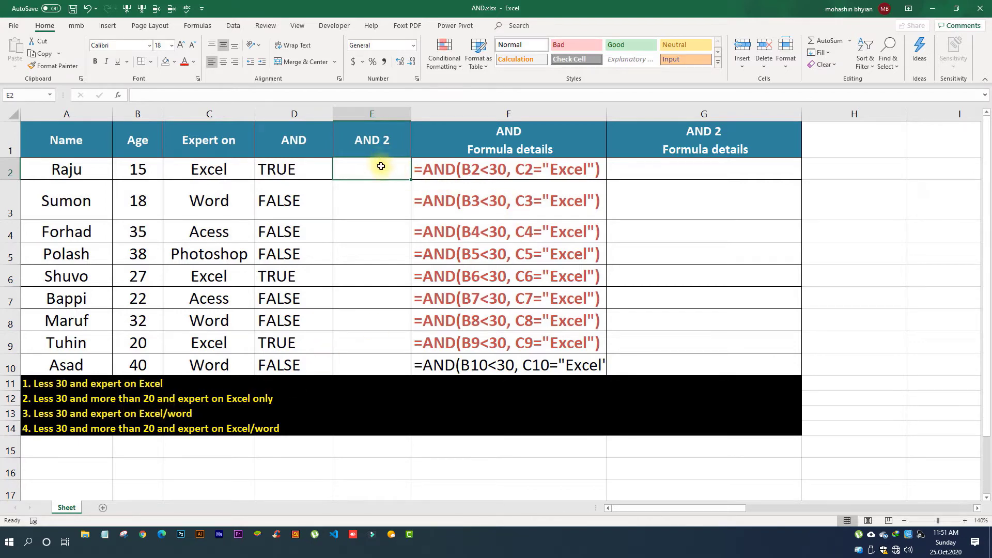
Step: Enter the formula =AND(B2<30, B2>20, C2="Excel") in cell E2
text(and)
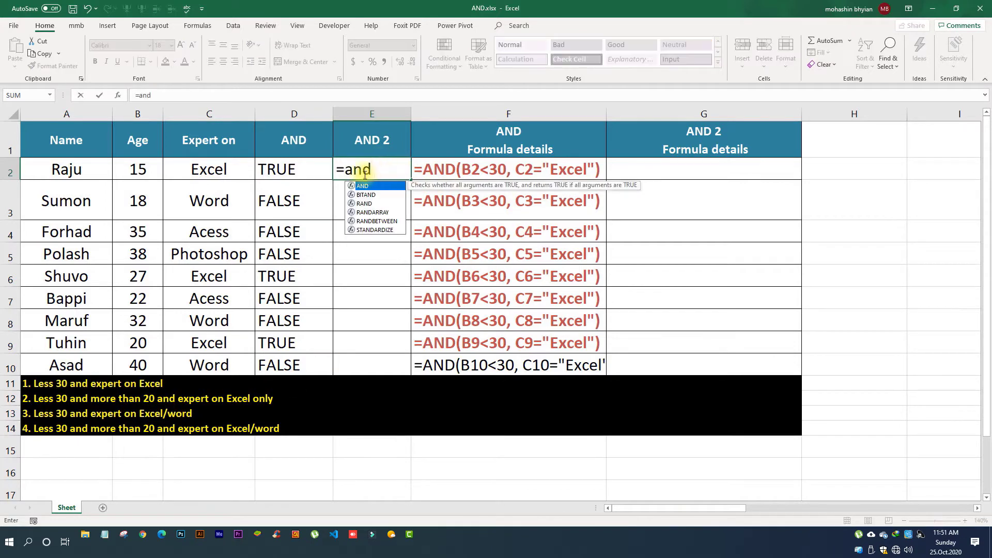
double_click(365, 186)
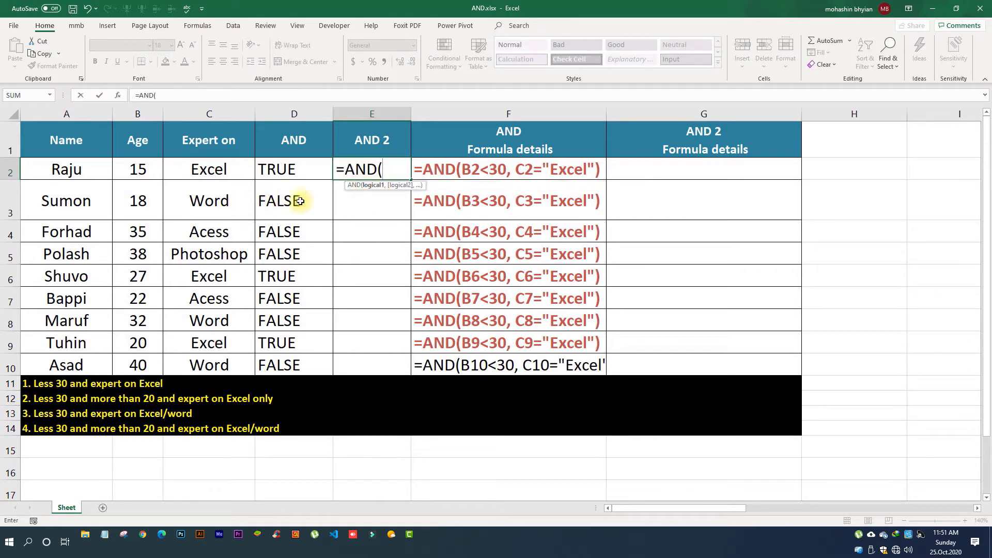
click(137, 171)
text(<)
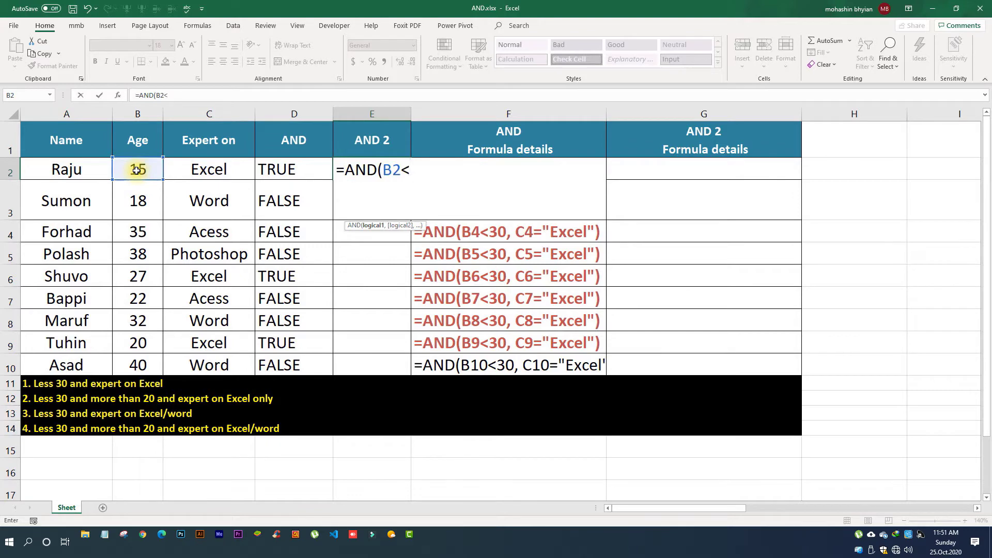
text(30,)
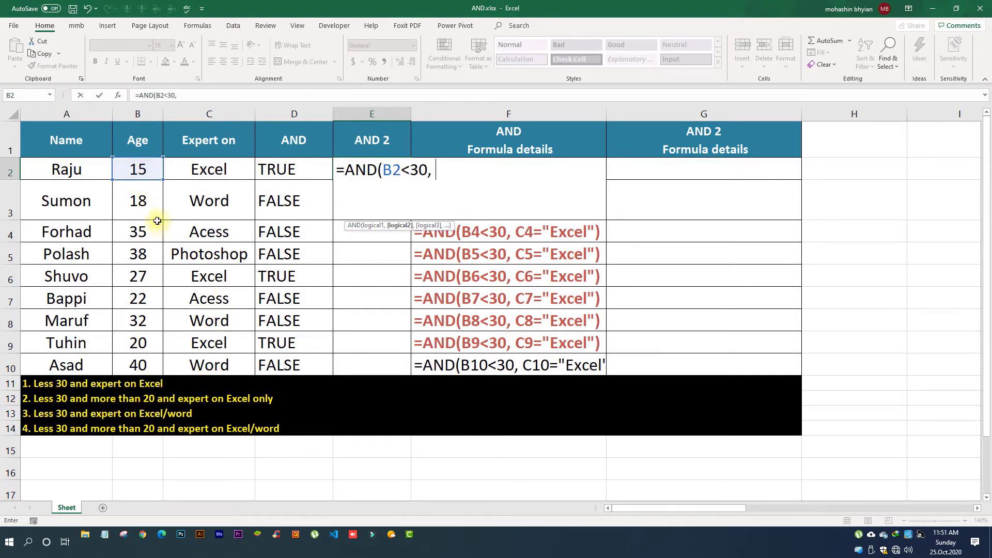
click(146, 168)
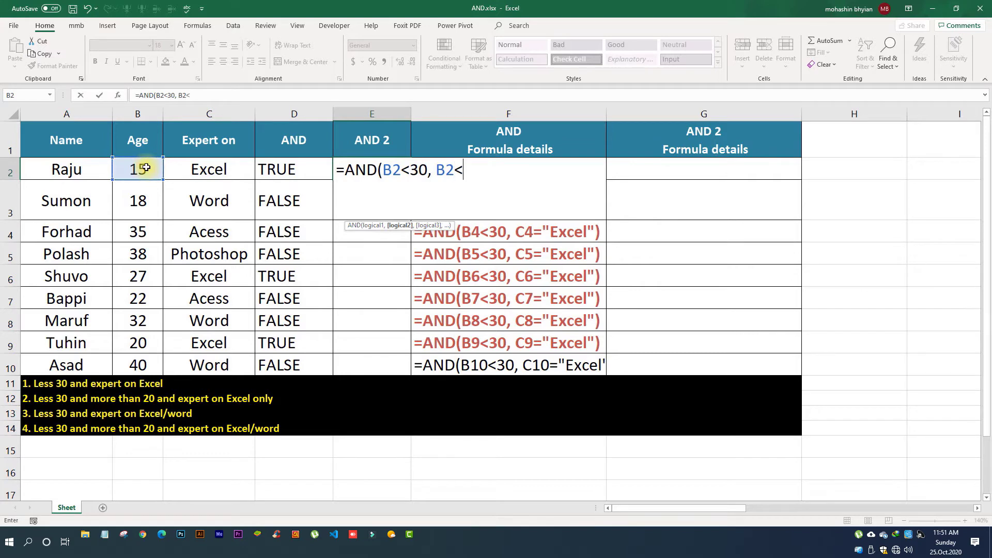
text(<)
key(BackSpace)
text(>20)
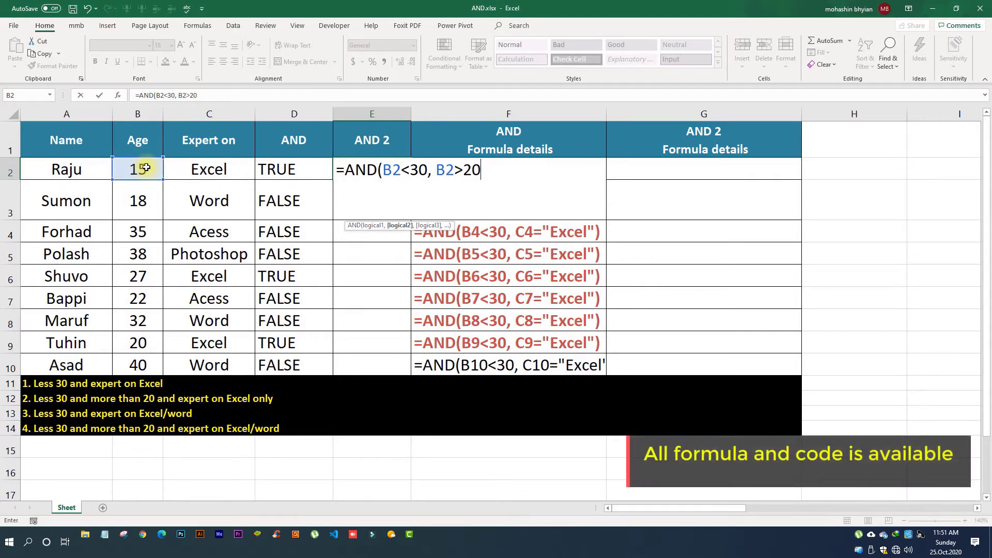
text(,)
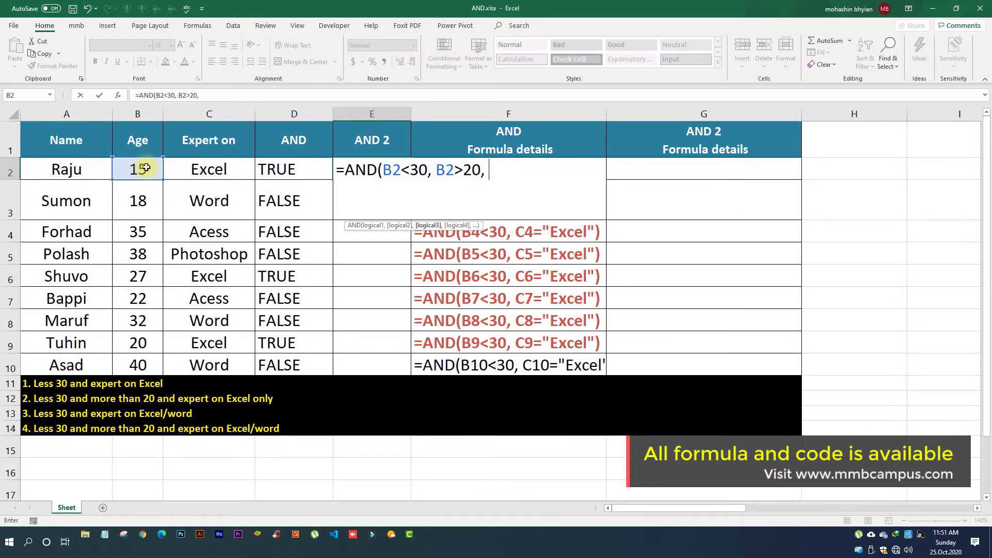
click(218, 171)
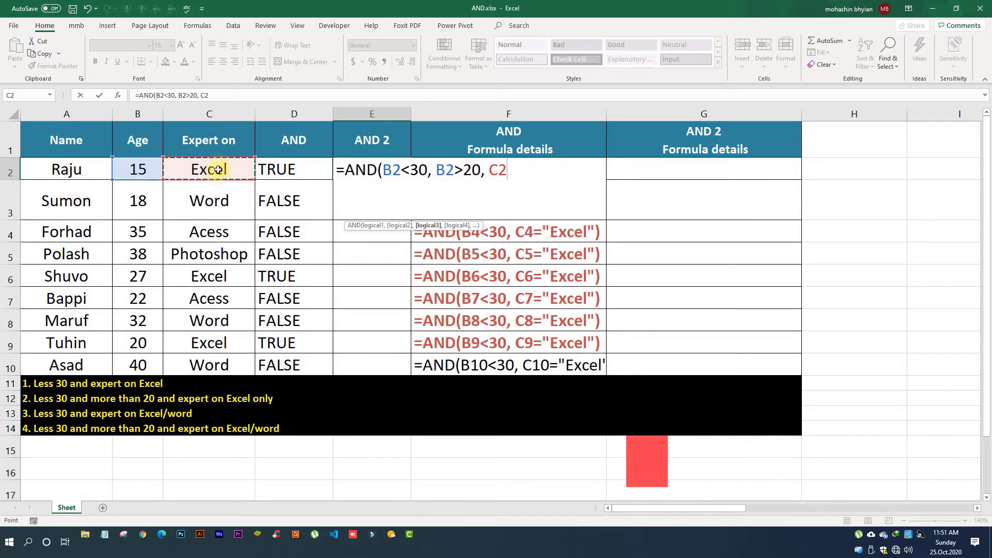
text(="Ex)
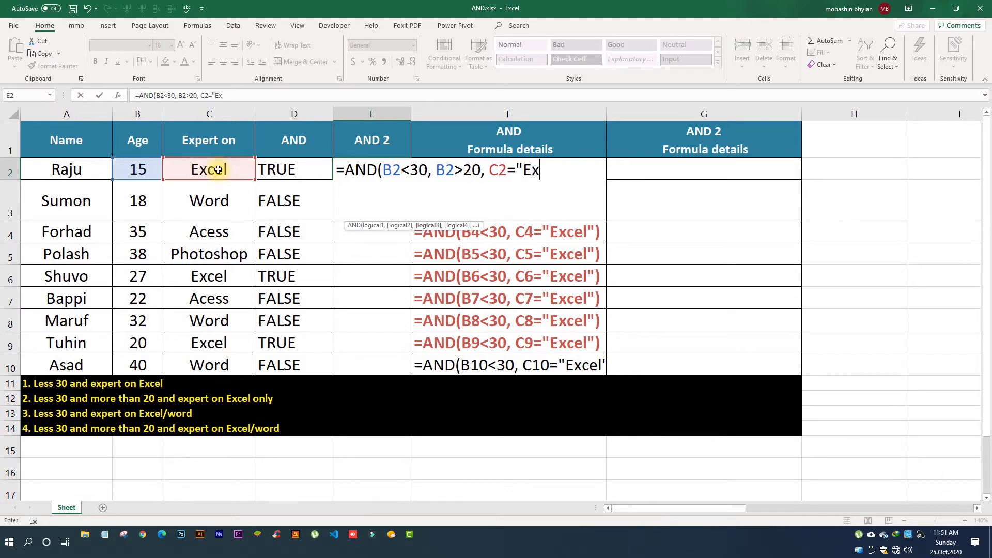
text(cel"))
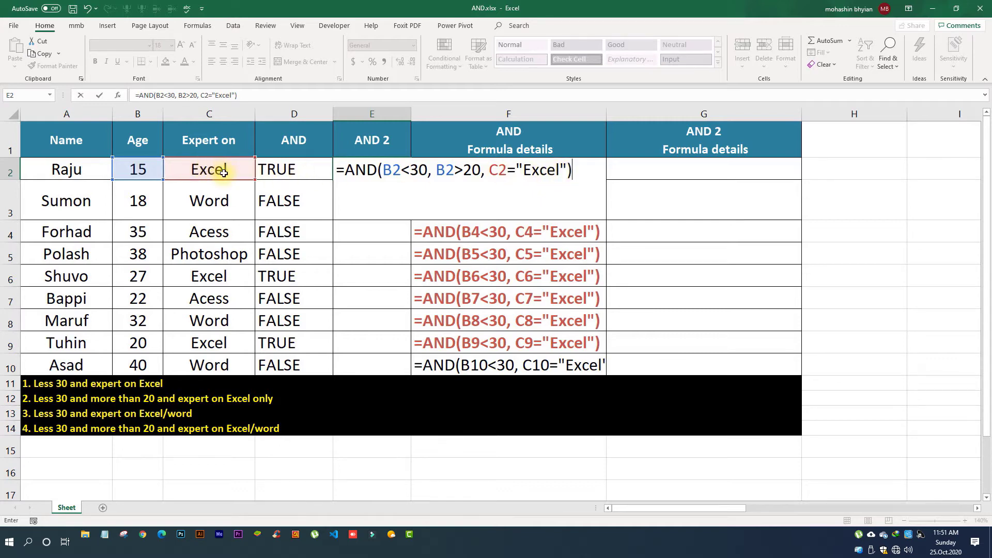
key(Return)
Step: Fill the AND 2 formula from E2 down through E10 and review the entries in row 6
click(408, 169)
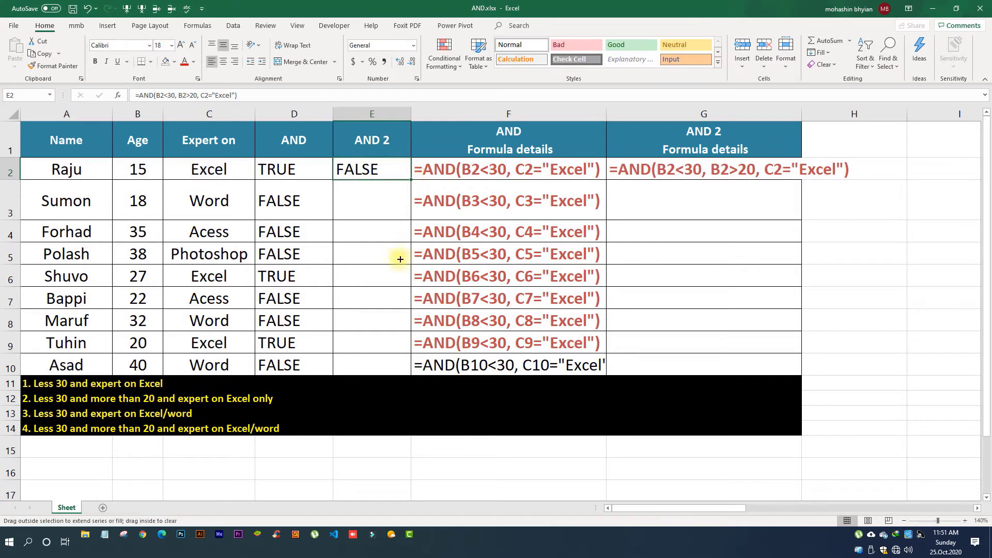
drag(400, 258, 396, 369)
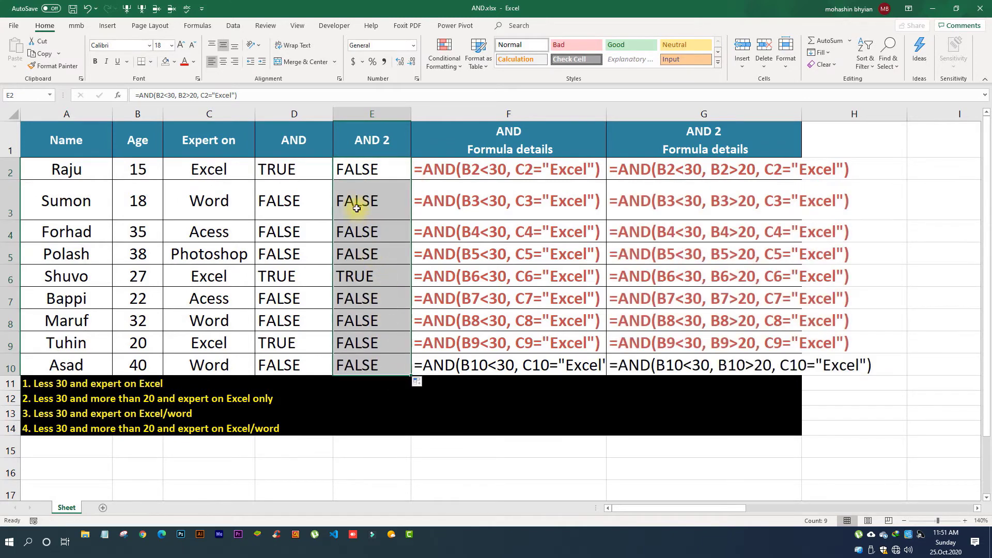
drag(361, 276, 67, 279)
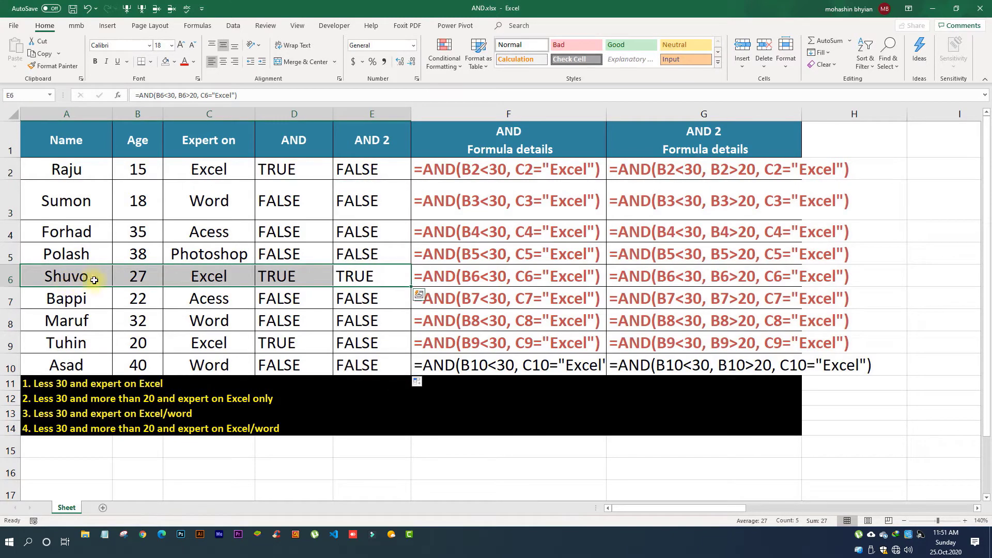
click(142, 277)
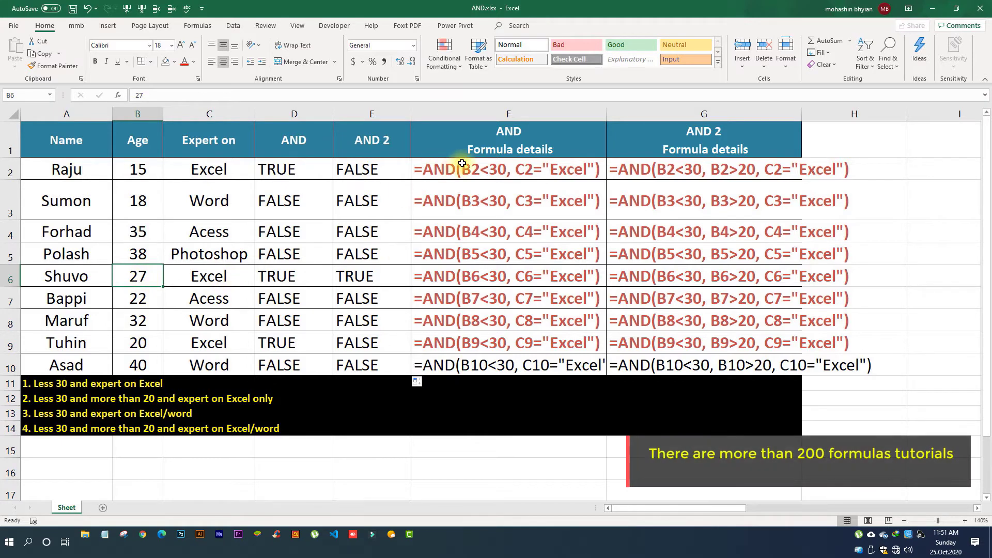
Step: Reduce the font size of the formula details in F2:G10 to 12
drag(466, 161, 749, 367)
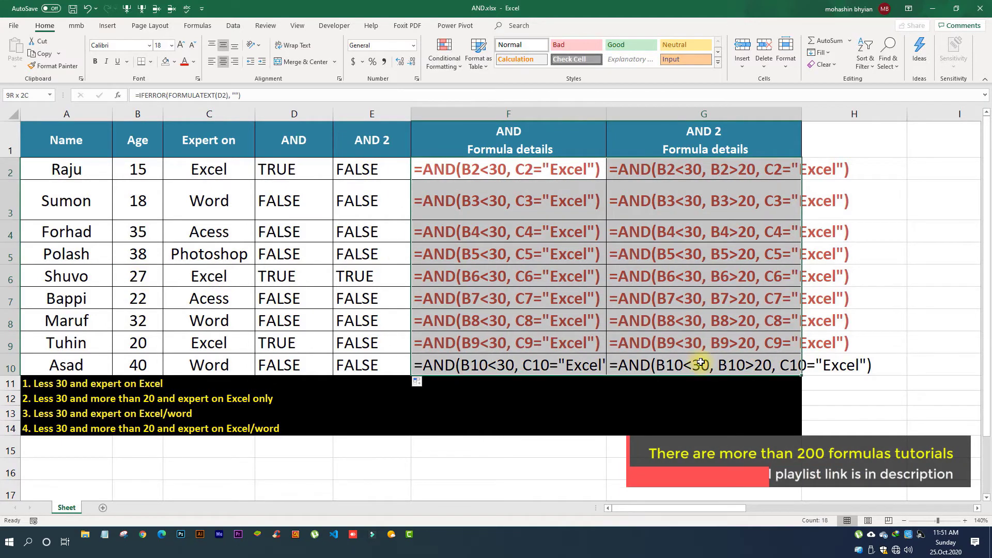
click(194, 46)
click(194, 46)
click(194, 45)
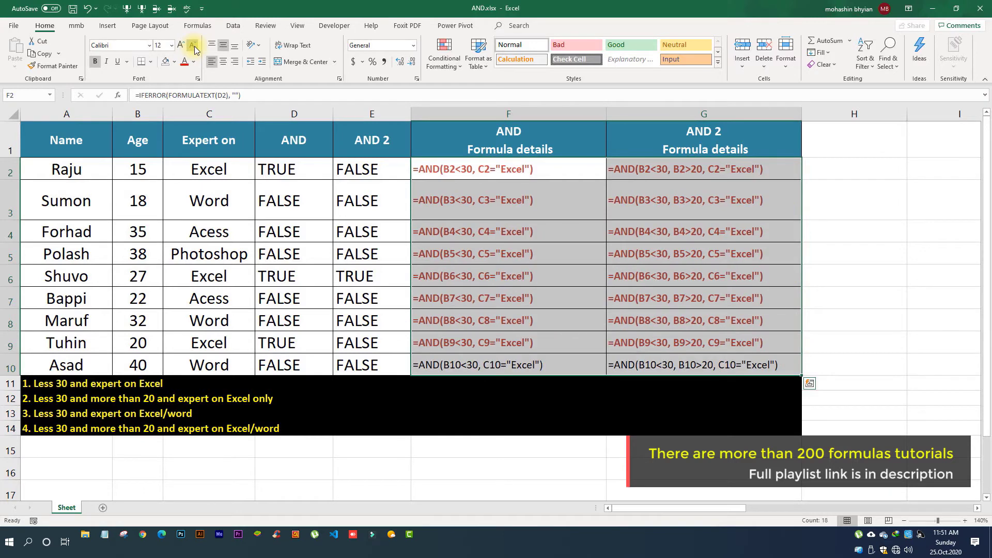
Step: Autofit the widths of formula details columns F and G to their contents
click(594, 142)
drag(574, 114, 682, 114)
double_click(802, 114)
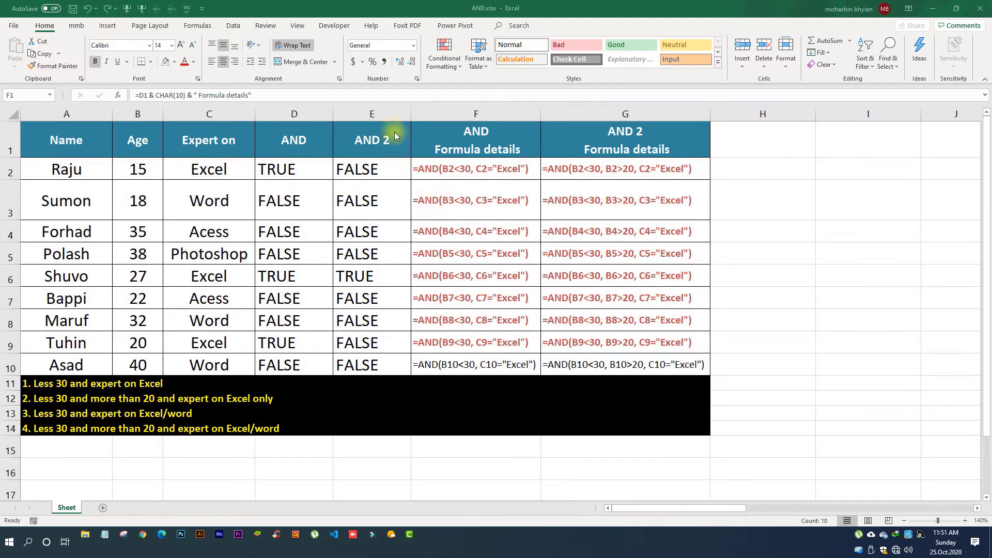
Step: Insert a blank column between the AND 2 results in column E and the formula details
click(420, 113)
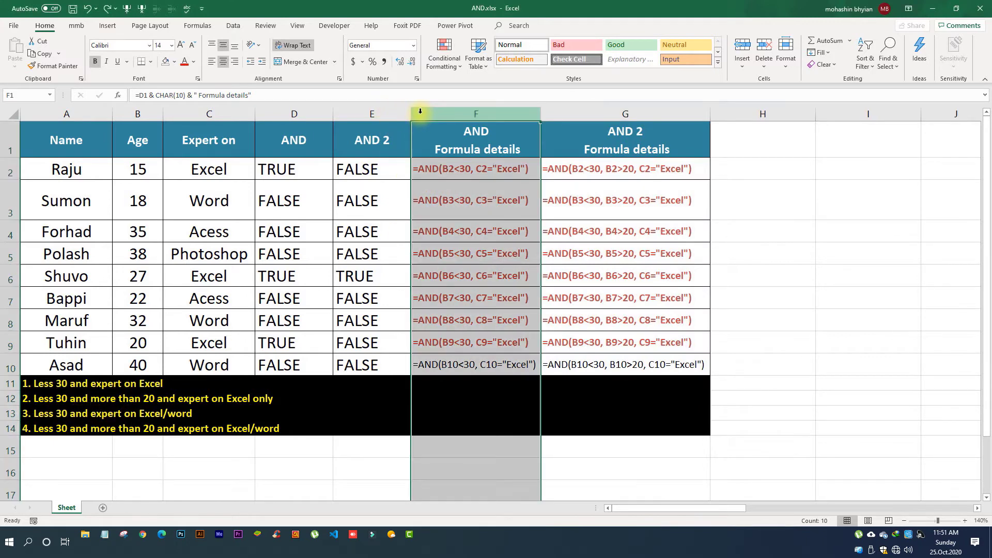
click(126, 8)
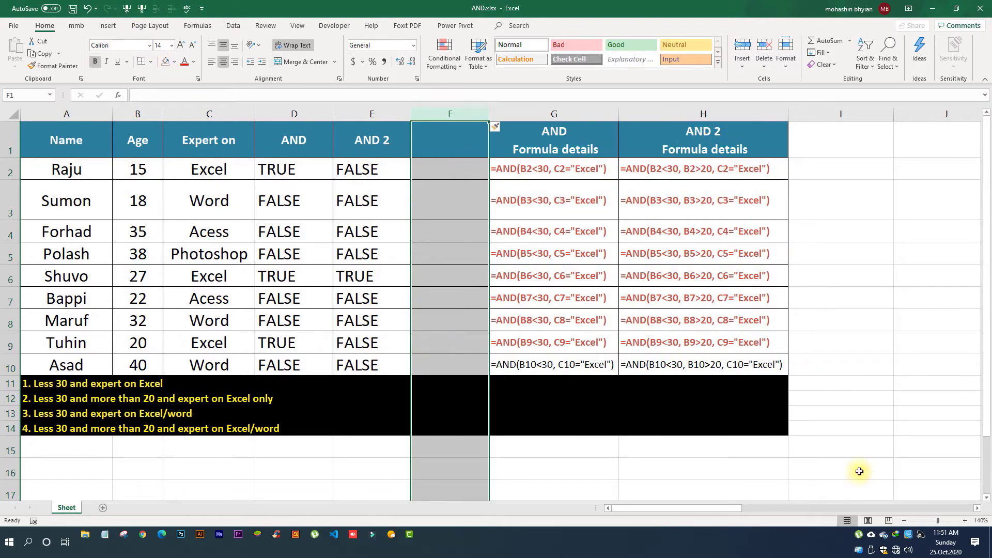
click(904, 522)
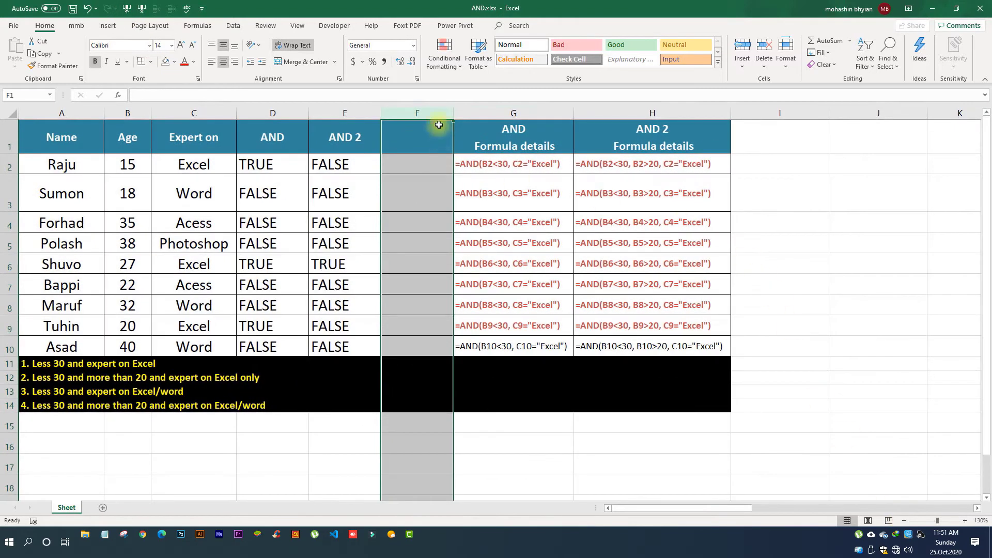
Step: Copy the AND 2 formula details column H into column I
click(643, 114)
key(ctrl+c)
click(774, 112)
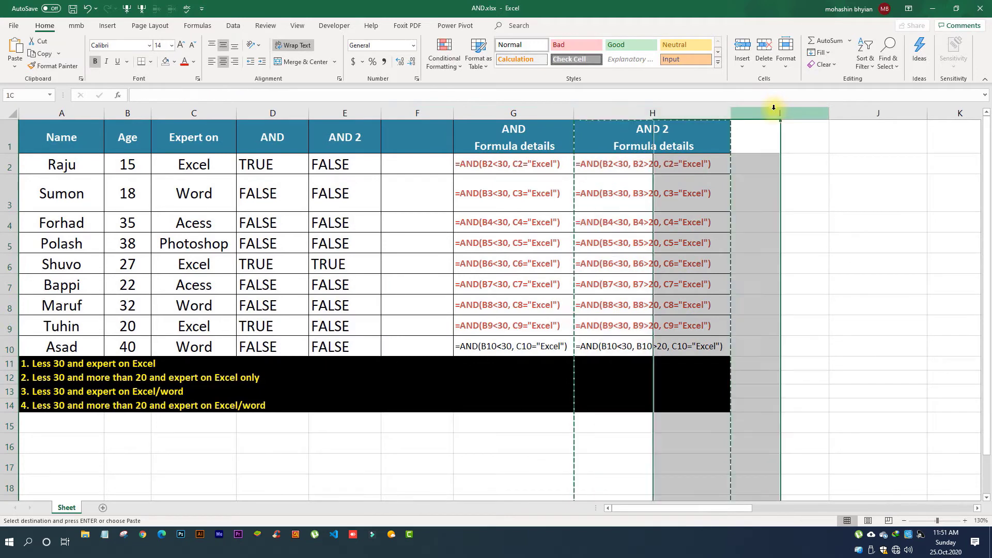
key(ctrl+v)
Step: Enter the header AND/OR in cell F1
click(419, 145)
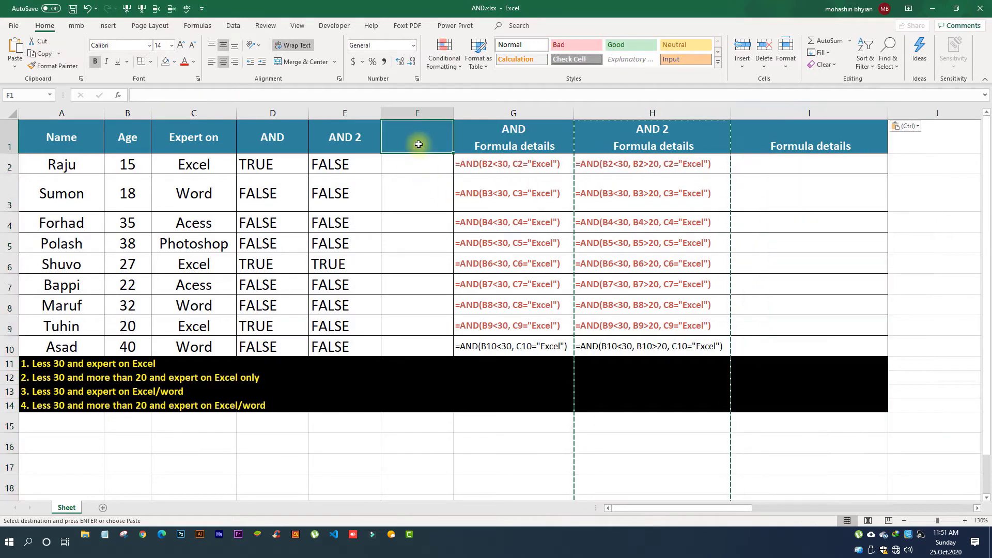
text(AND/OR)
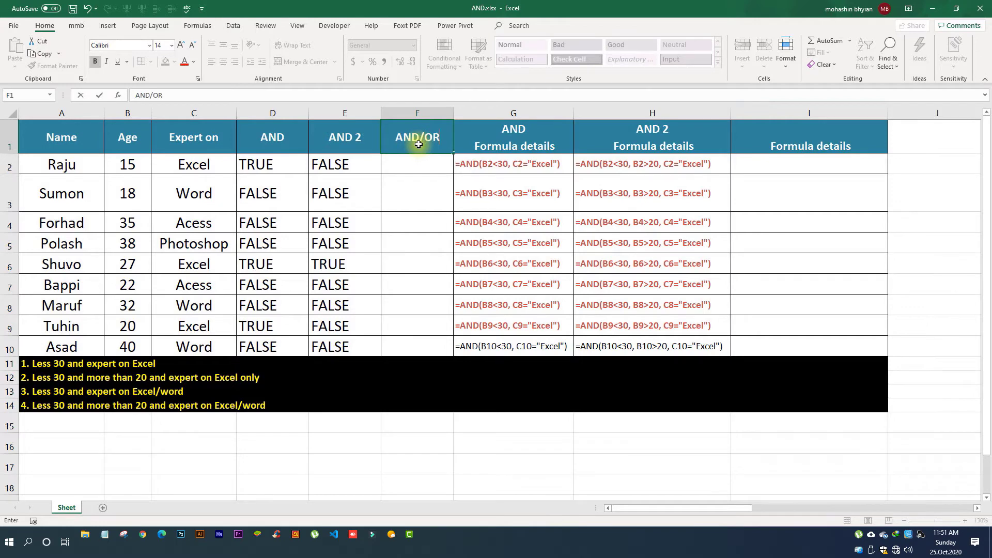
key(Return)
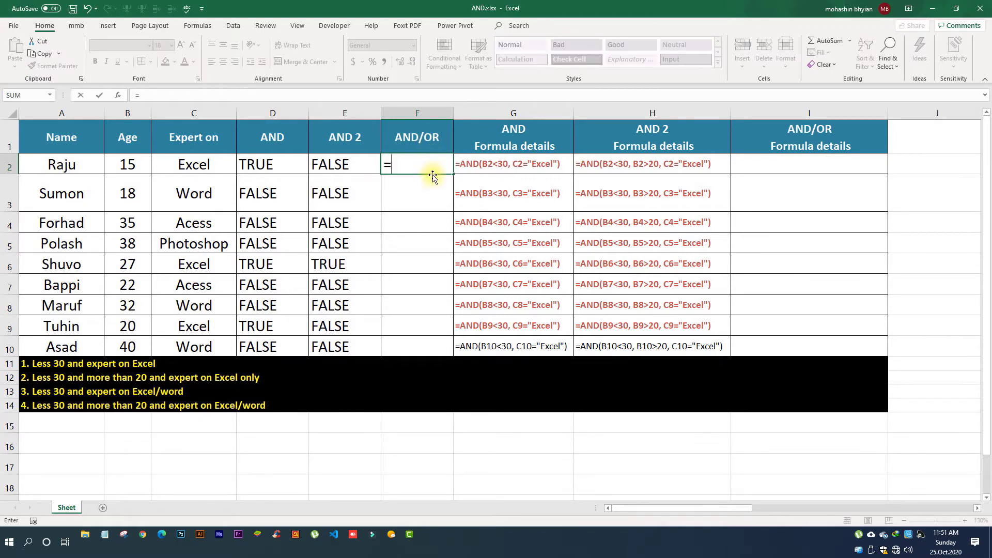
Step: Start an AND formula in cell F2 with B2<30 as its first condition
text(and)
double_click(421, 180)
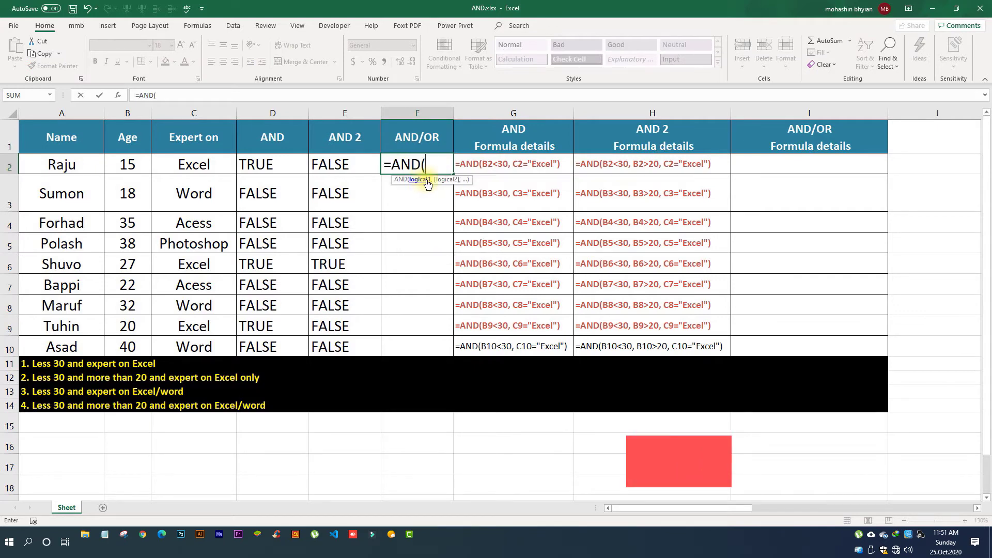
click(133, 163)
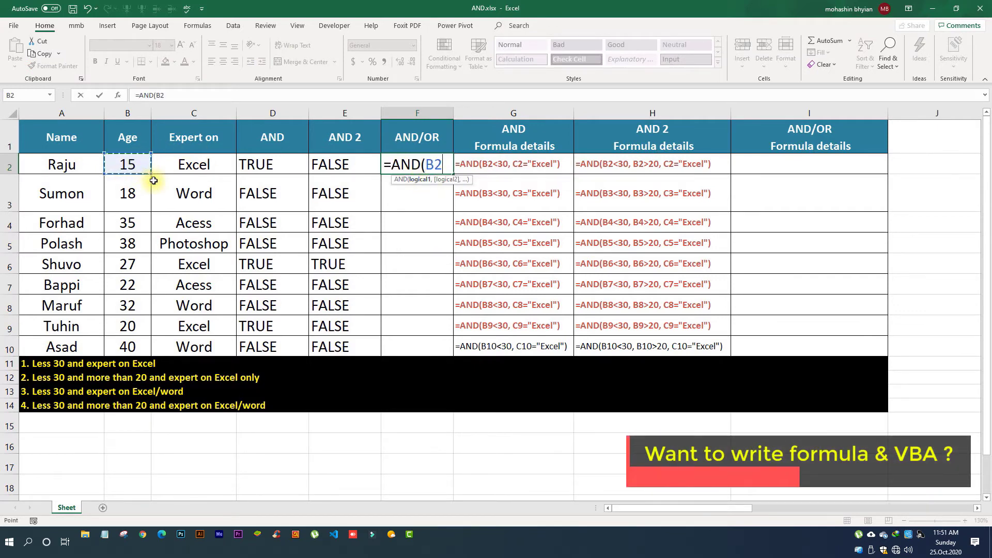
text(>)
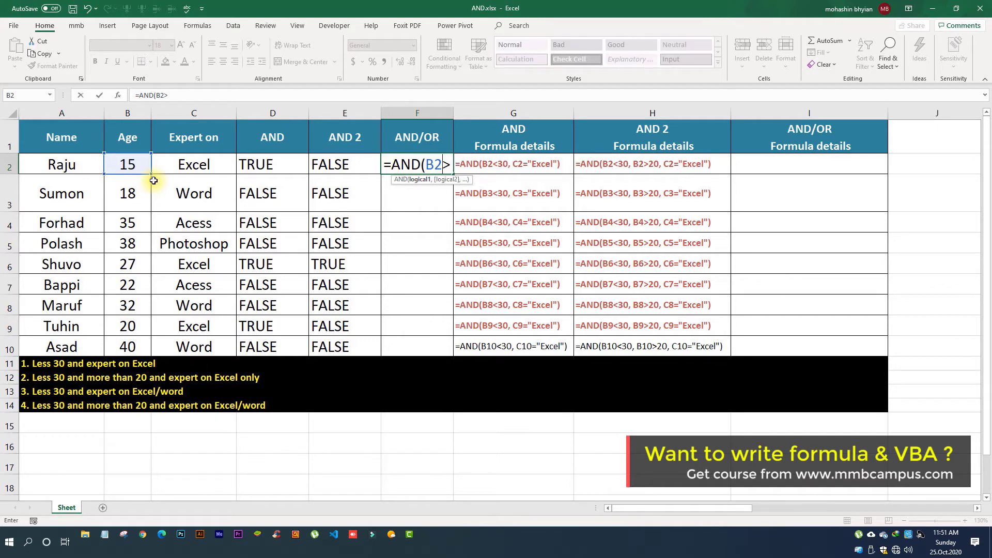
text(30,)
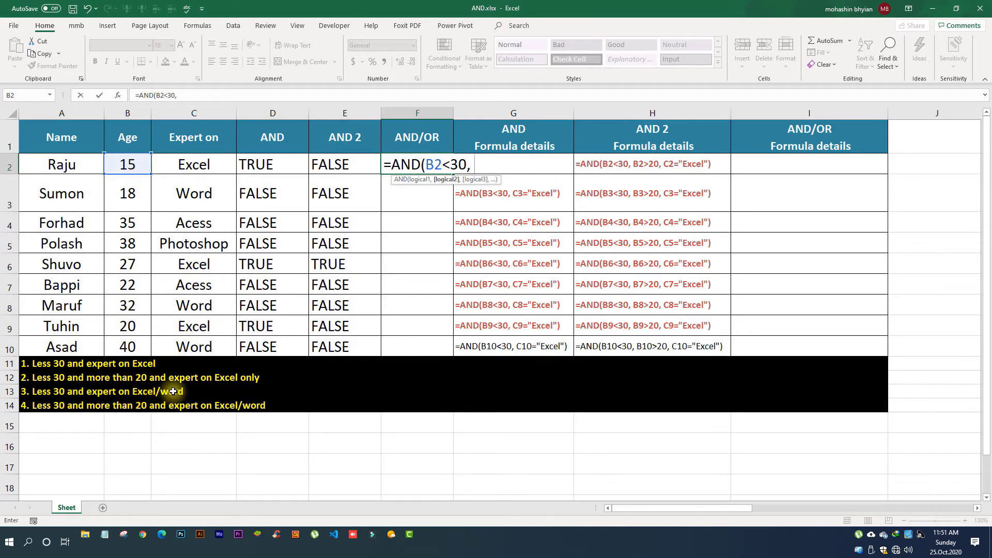
Step: Add OR(C2="Excel", C2="Word") as the second condition of the AND formula in F2
text(Or)
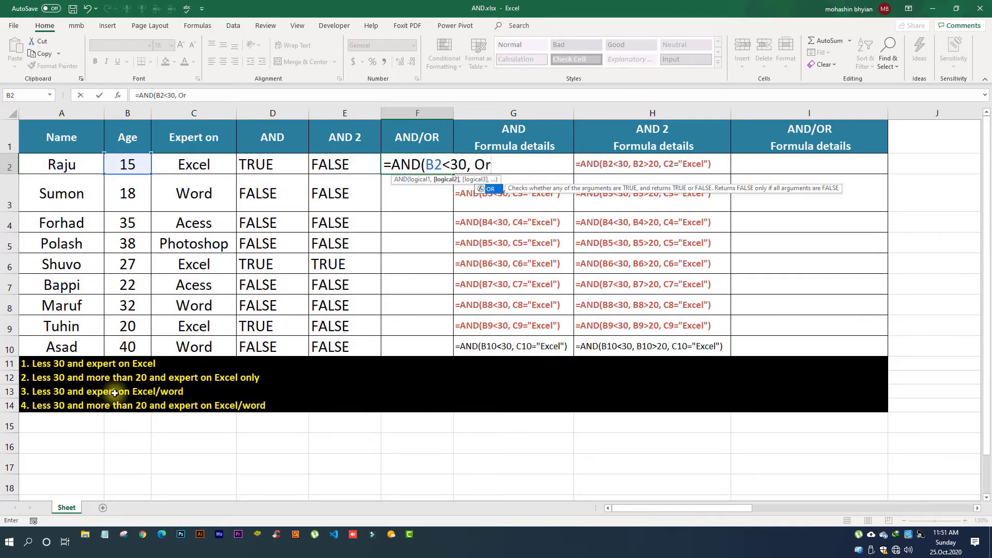
double_click(492, 190)
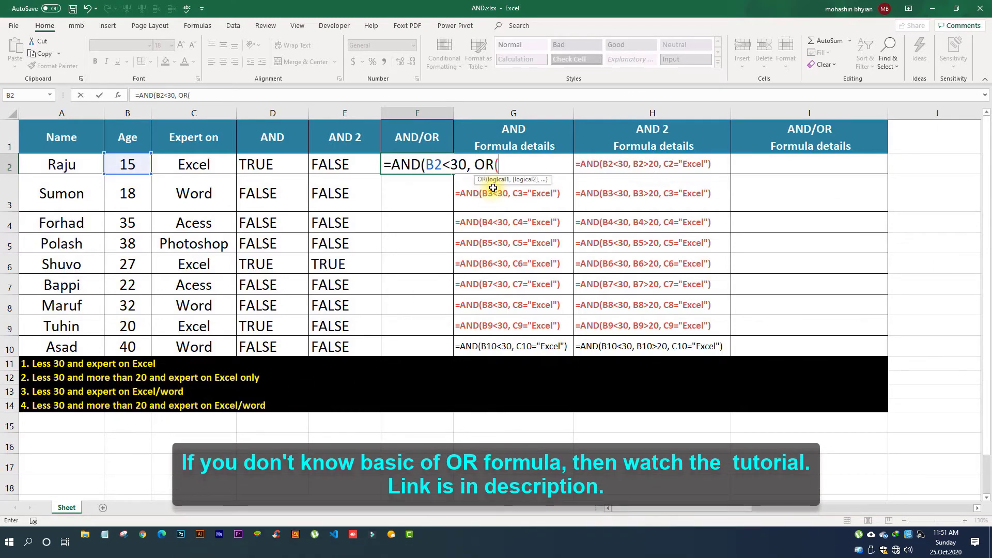
click(186, 166)
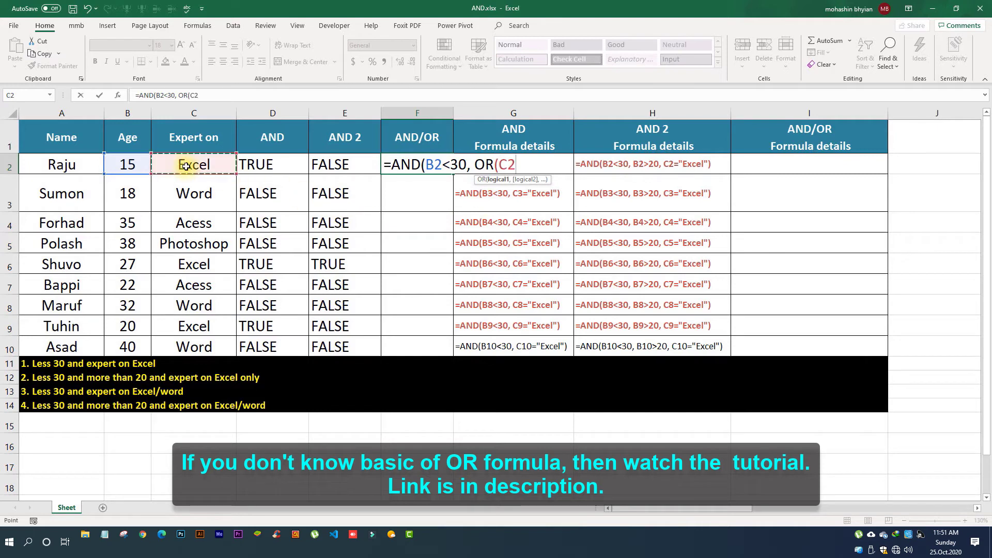
text(="Excel")
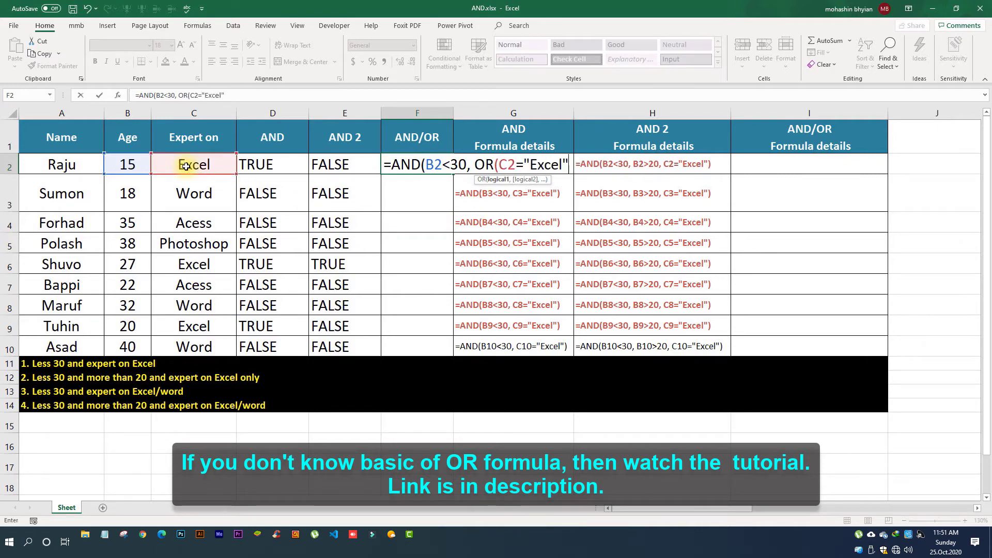
text(,)
click(186, 166)
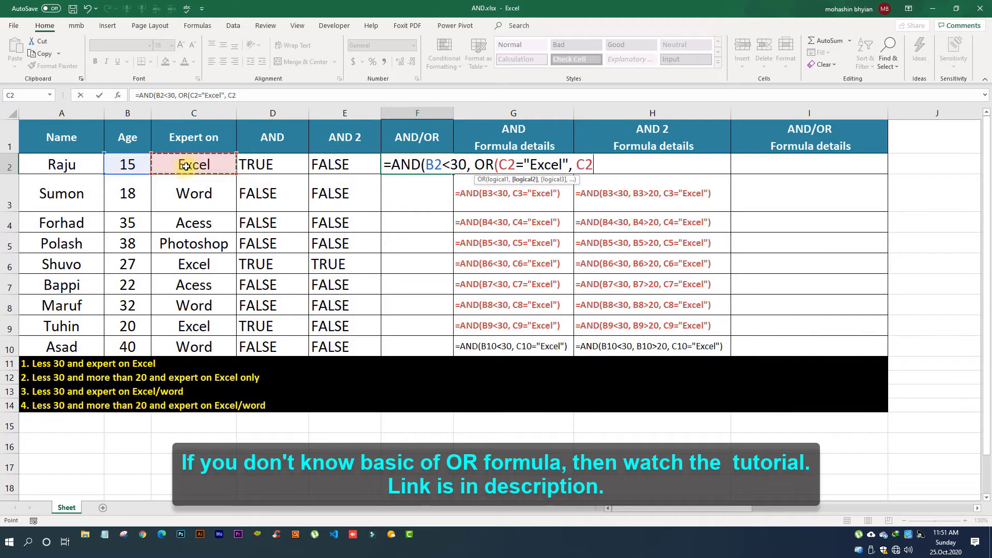
text(="Word"))
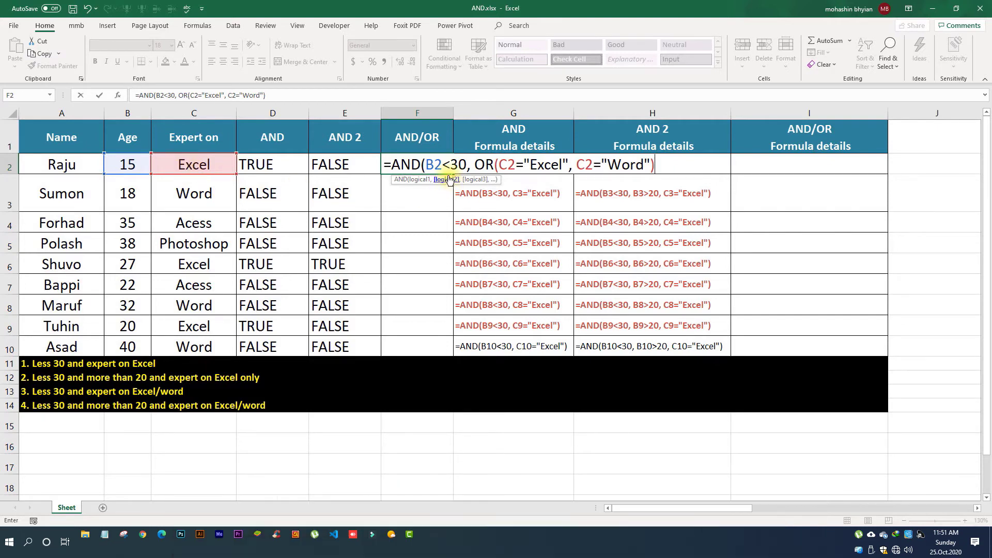
Step: Review the arguments of F2's formula and complete it as =AND(B2<30, OR(C2="Excel", C2="Word"))
click(420, 181)
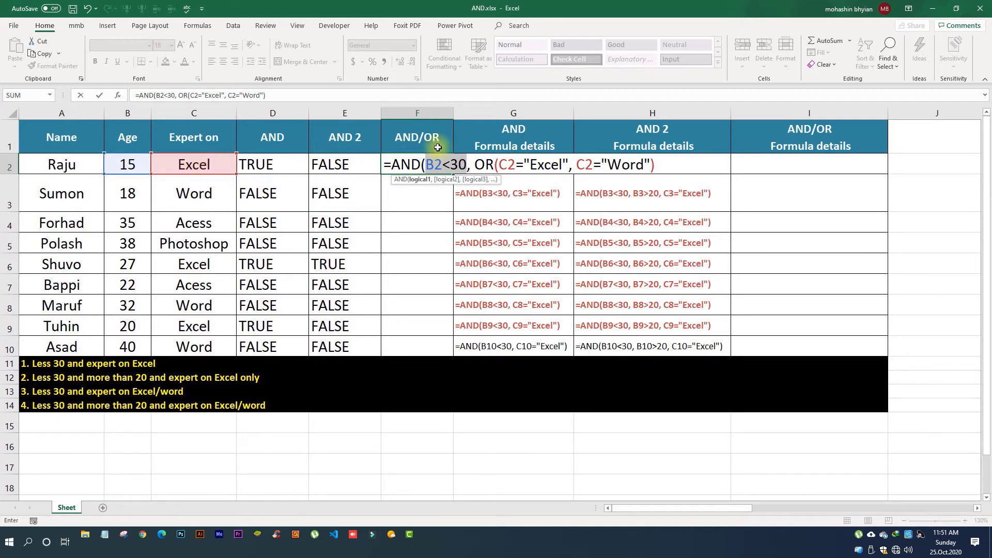
drag(470, 164, 570, 165)
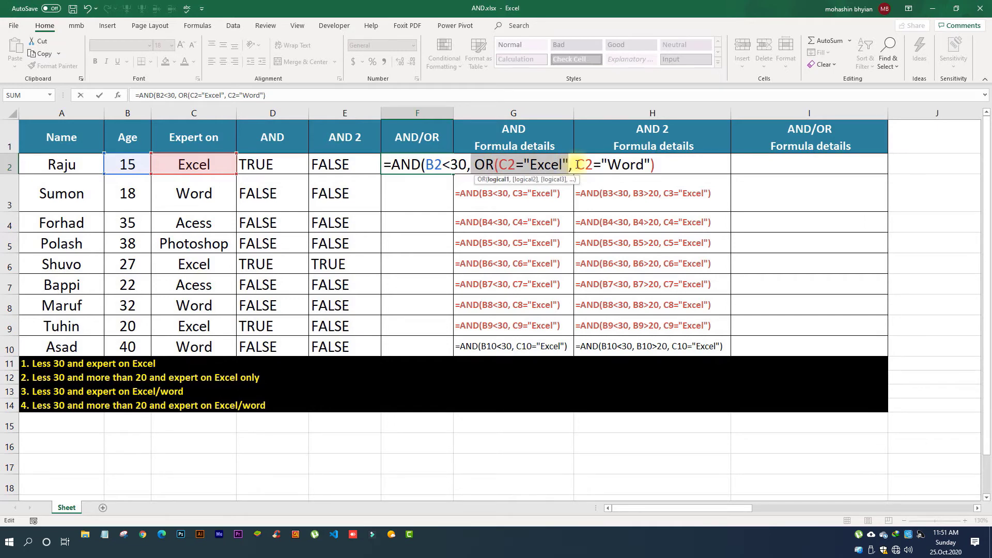
click(660, 163)
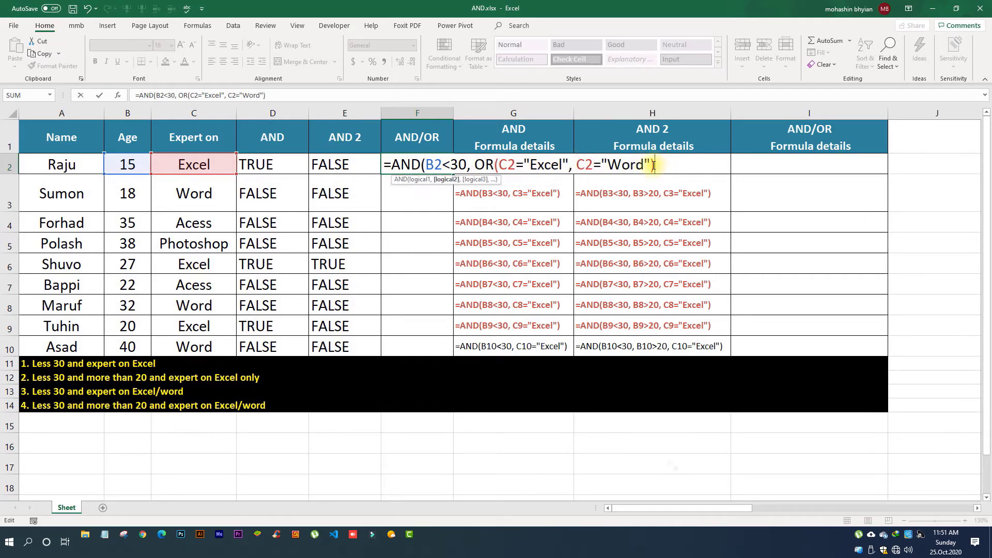
text())
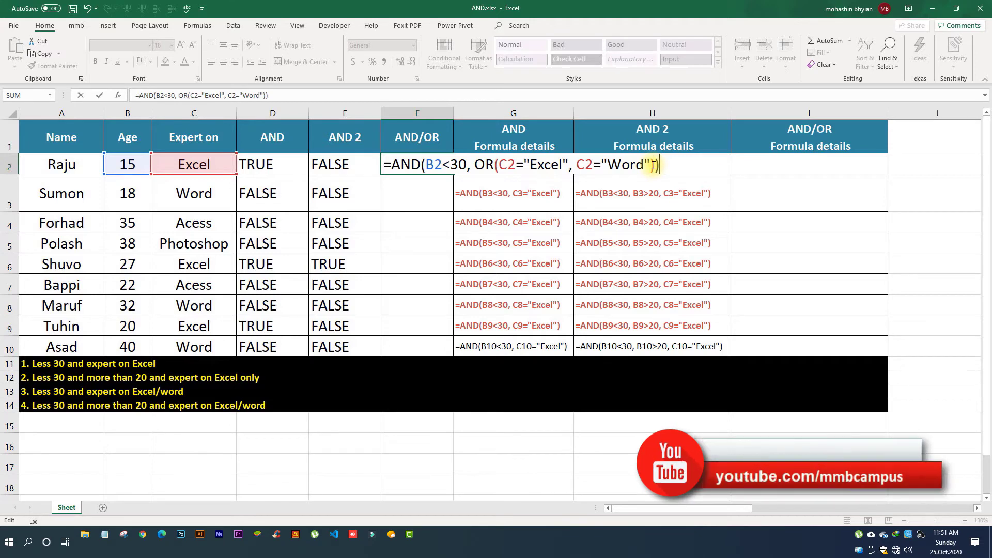
key(Return)
Step: Fill the AND/OR formula from F2 down through F10, checking the expertise entry in row 3 along the way
click(432, 164)
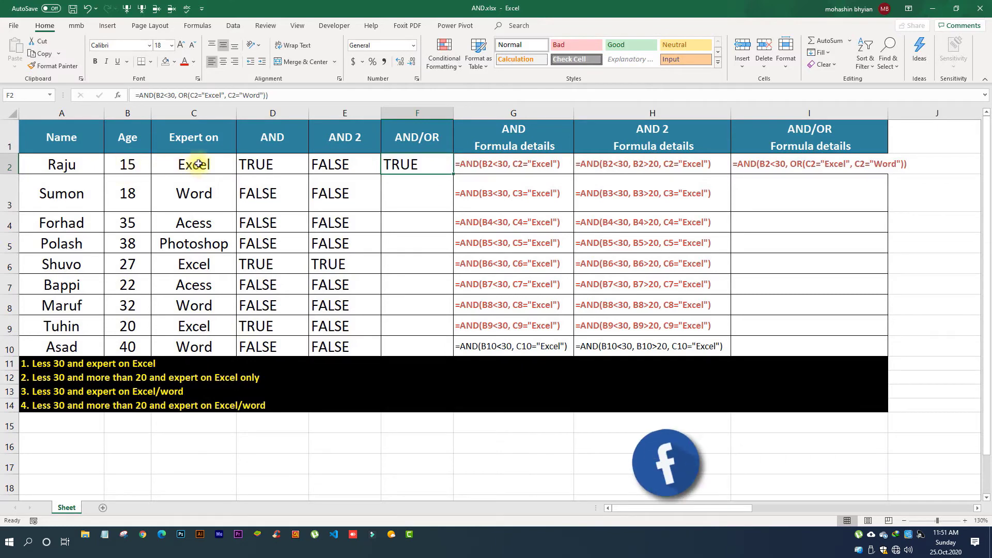
drag(453, 175, 447, 207)
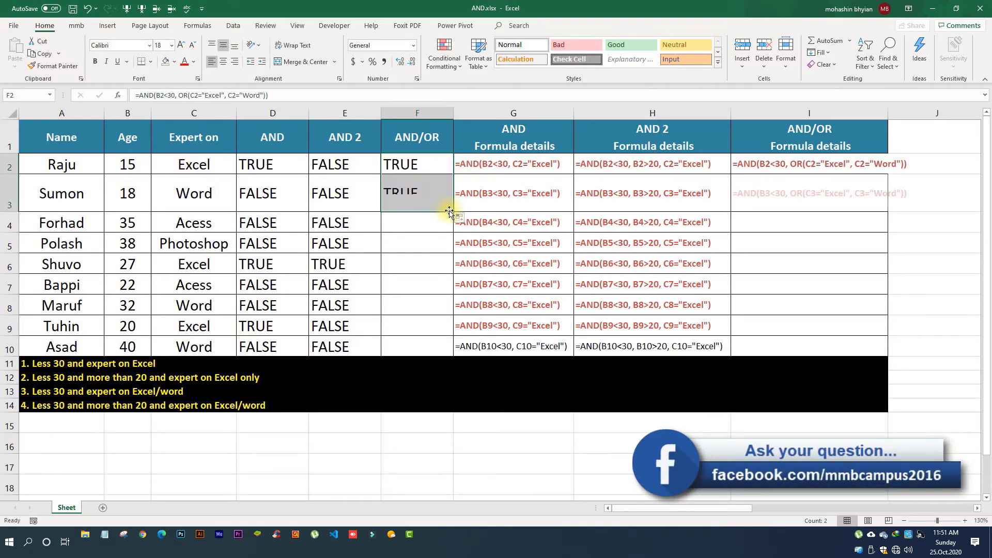
click(195, 193)
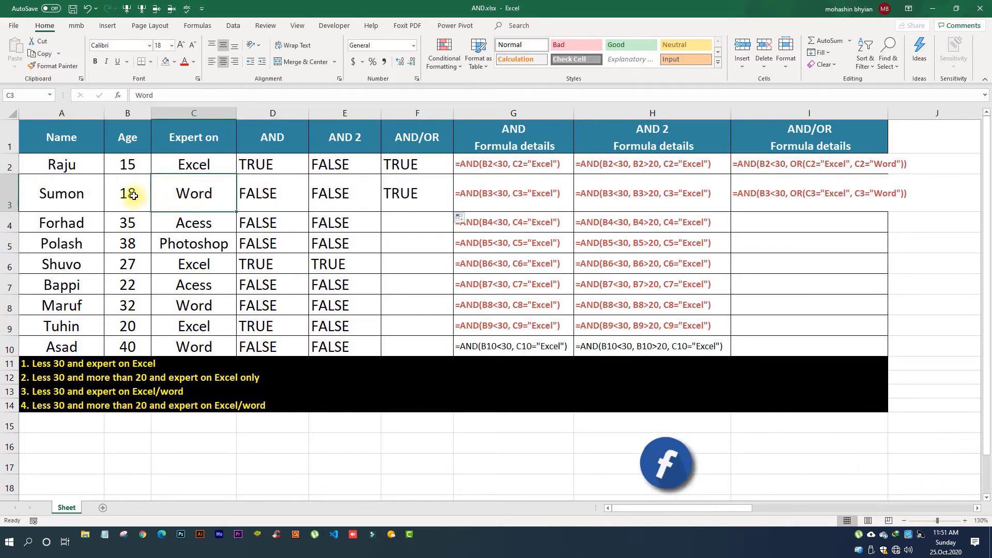
click(442, 208)
drag(452, 211, 443, 225)
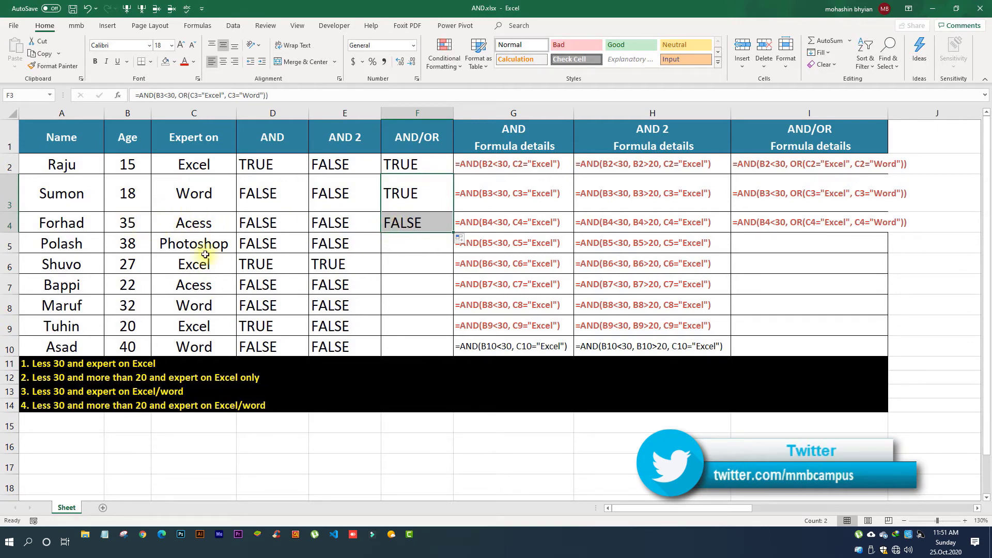
drag(453, 233, 446, 356)
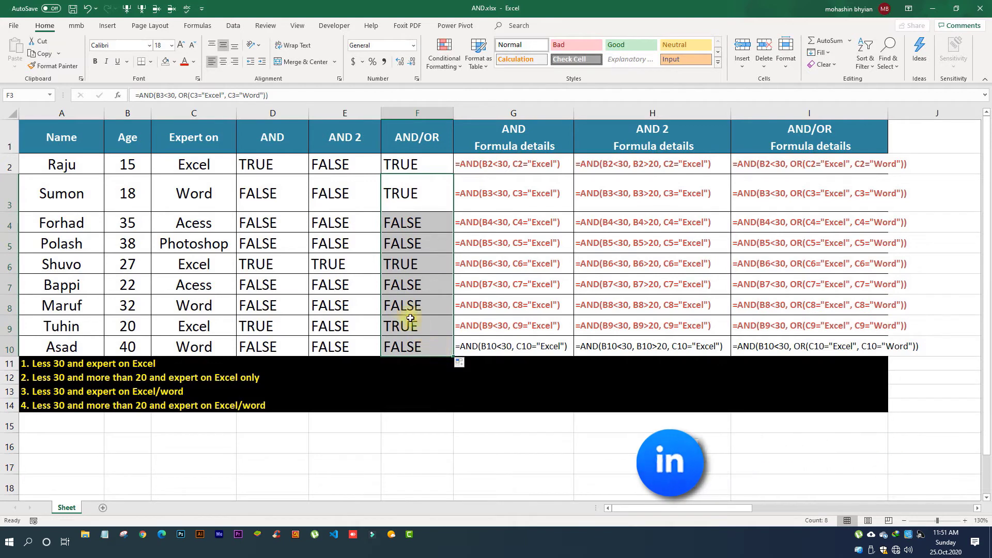
Step: Evaluate the B2<30 argument inside F2's formula, highlight the OR argument, and discard the edit
click(404, 168)
double_click(404, 168)
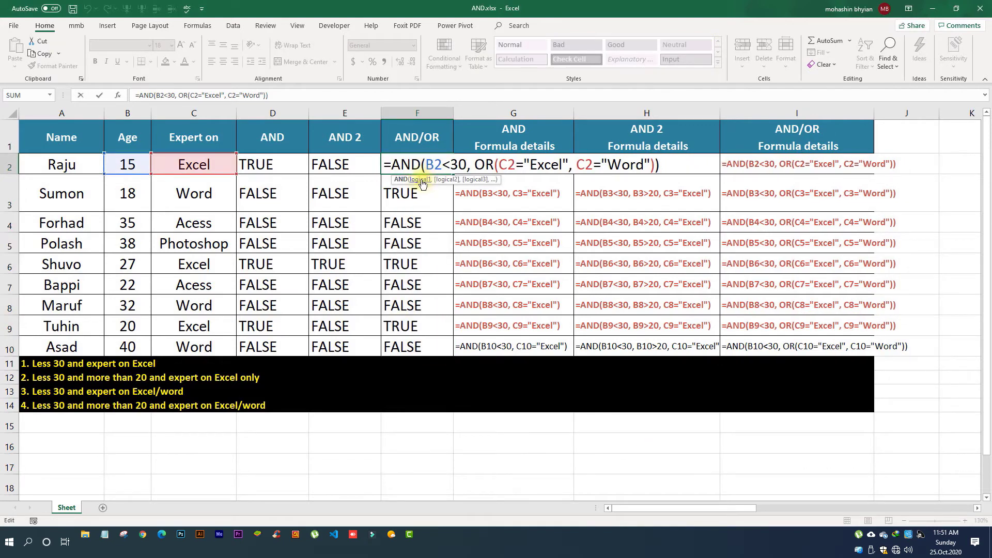
click(417, 181)
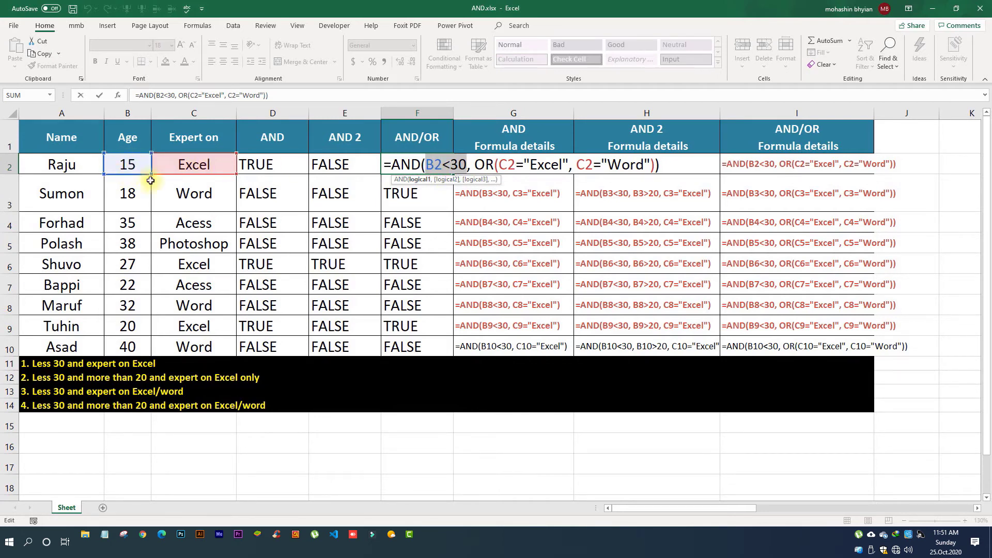
key(F9)
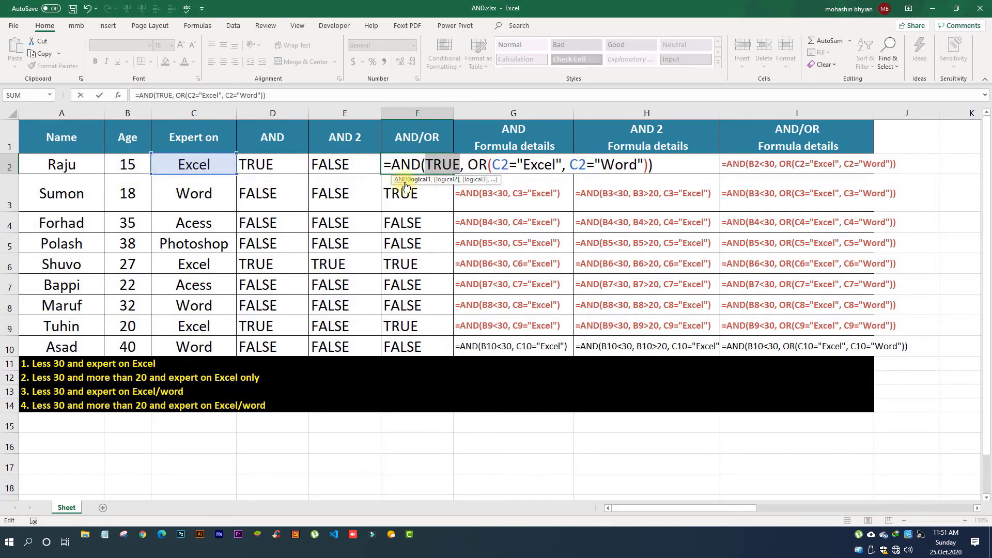
click(450, 180)
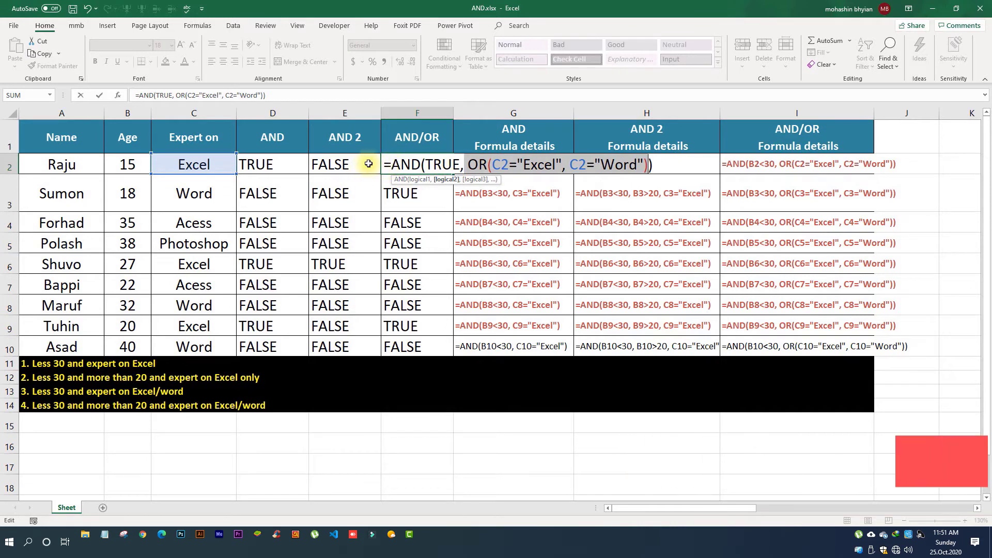
key(Escape)
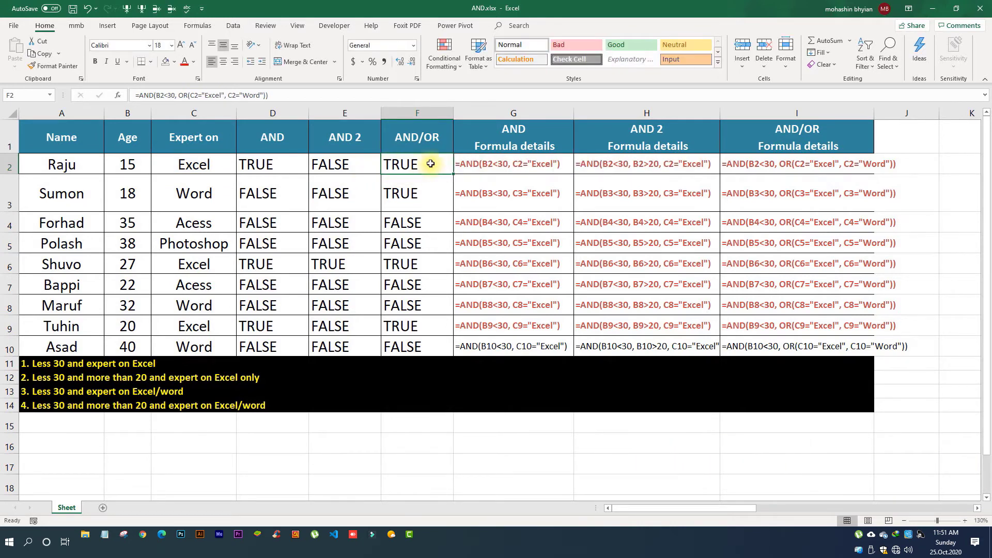
Step: Evaluate the whole OR argument inside F2's AND formula, and undo the evaluation to restore the argument
double_click(408, 165)
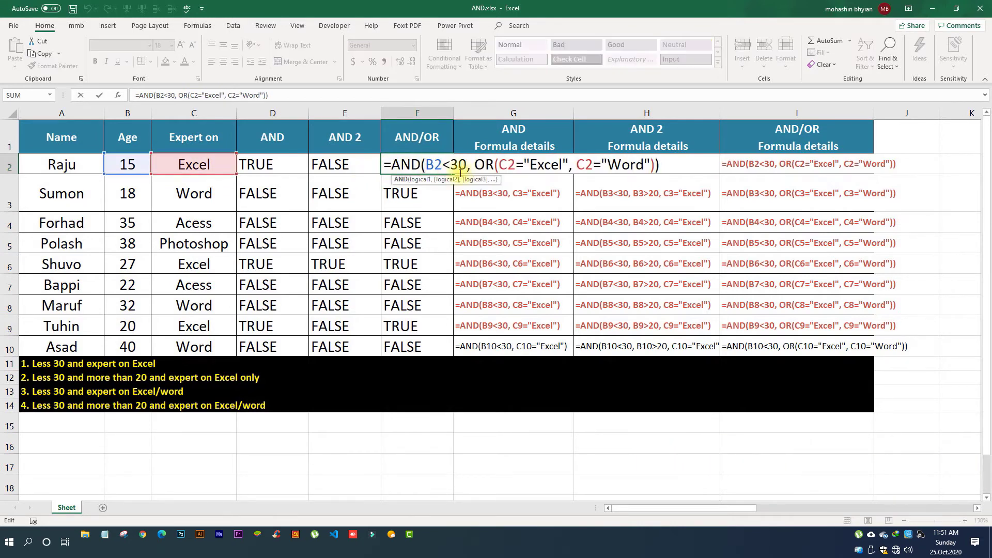
click(446, 180)
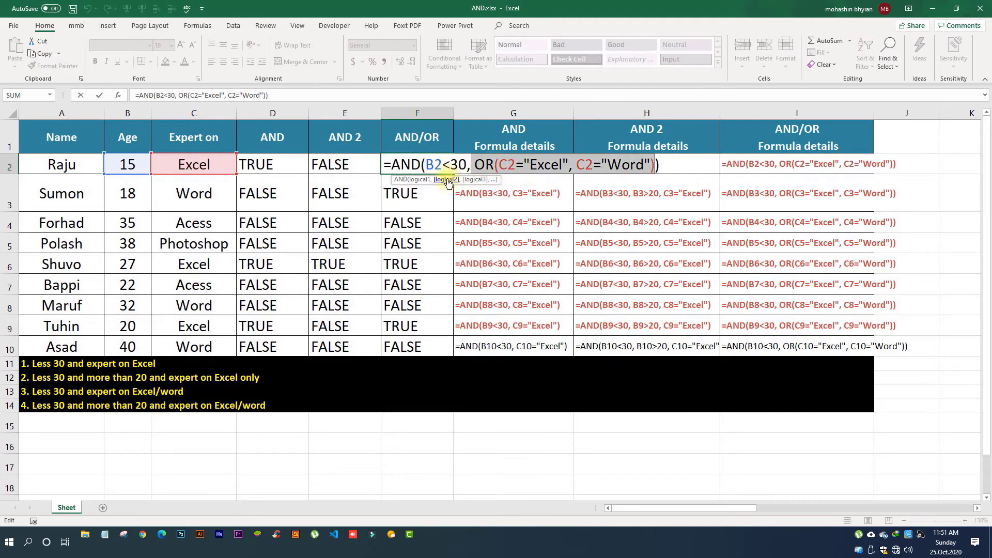
key(F9)
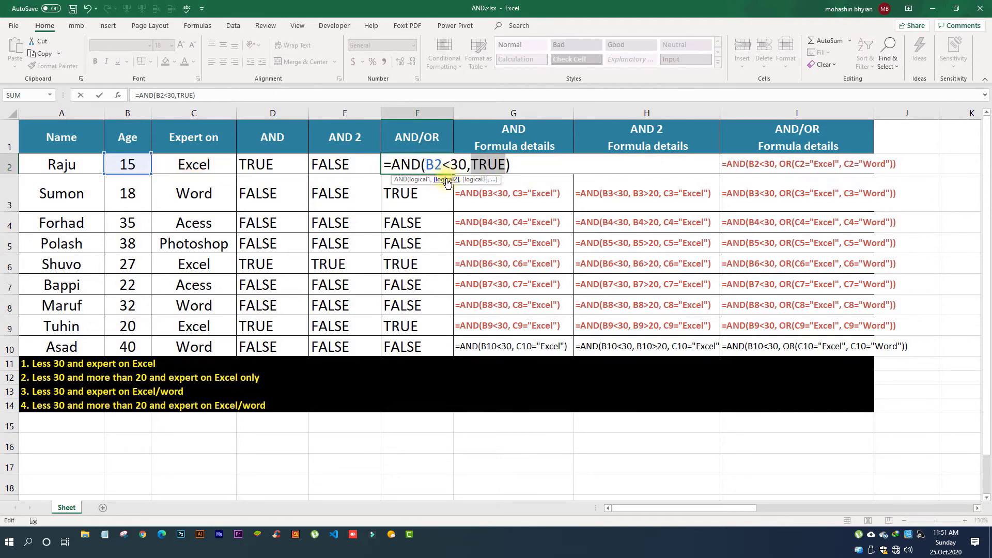
key(ctrl+z)
Step: Evaluate the two conditions inside F2's OR function one at a time, C2="Excel" and C2="Word"
click(523, 165)
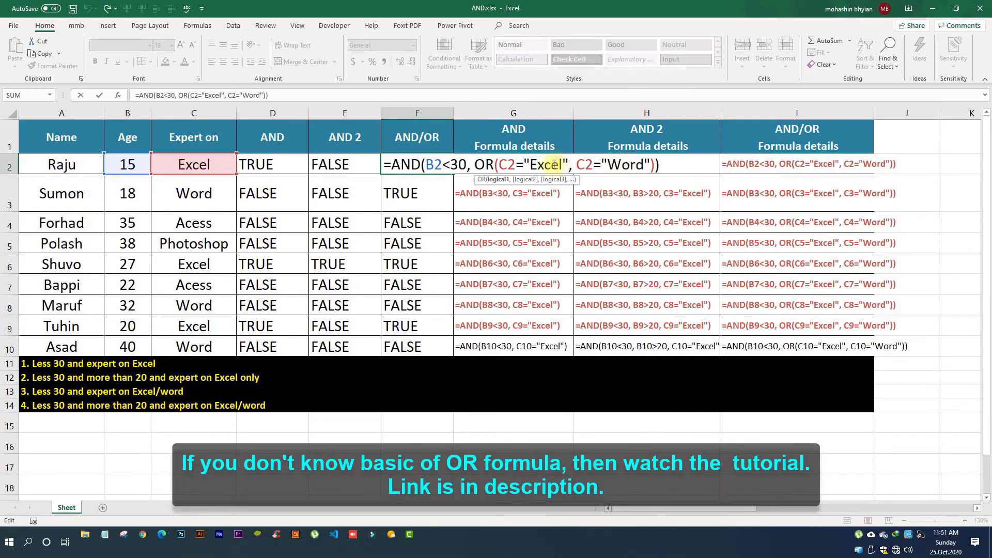
drag(477, 165, 661, 164)
click(533, 165)
click(531, 165)
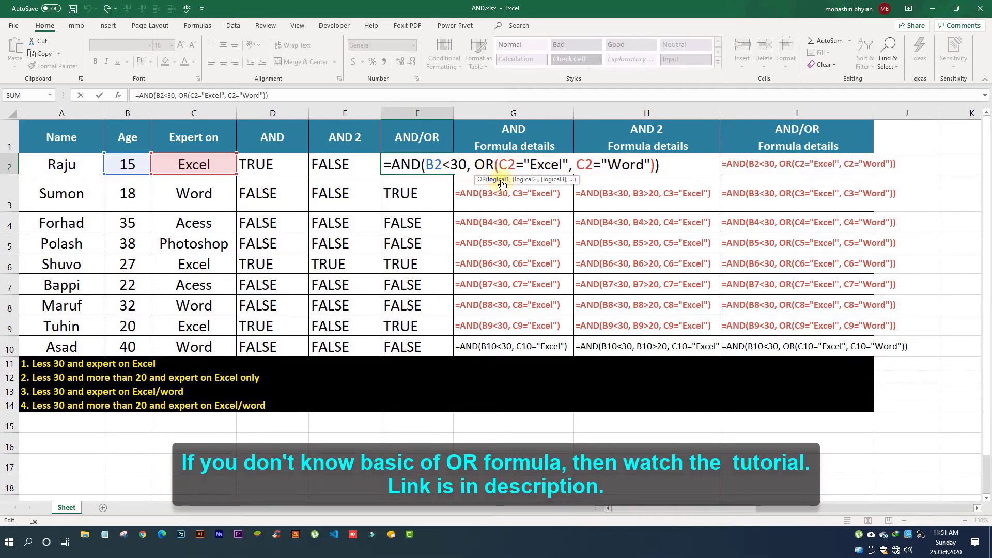
click(500, 180)
key(F9)
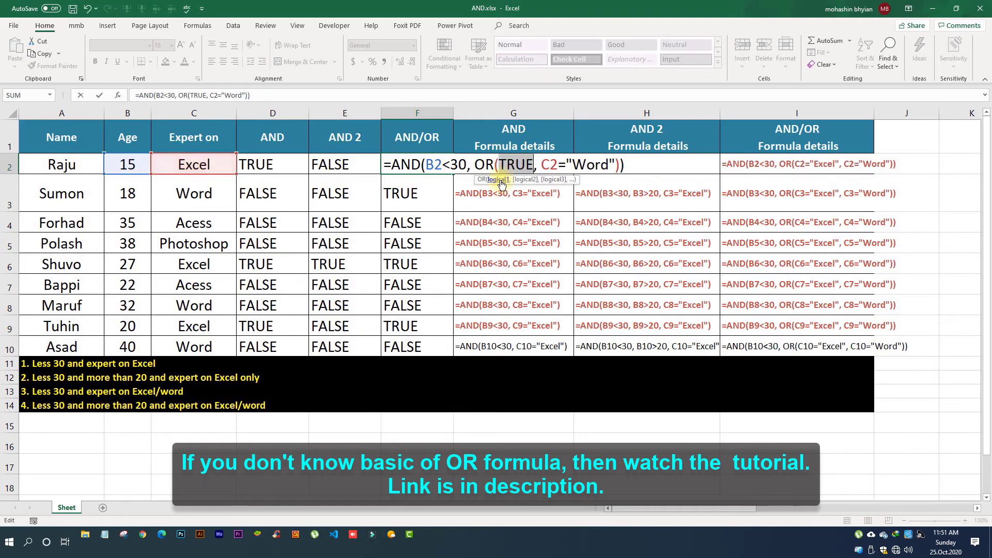
click(526, 180)
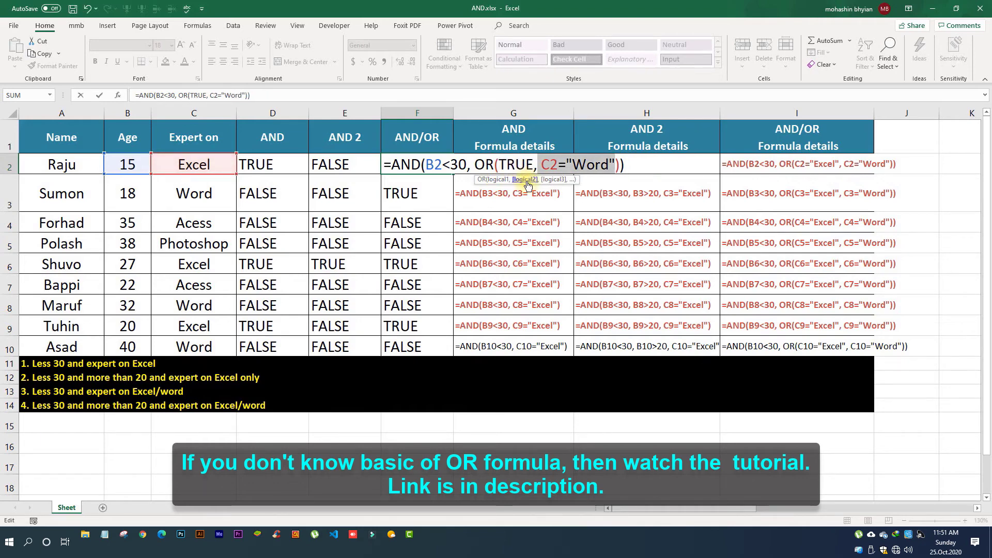
key(F9)
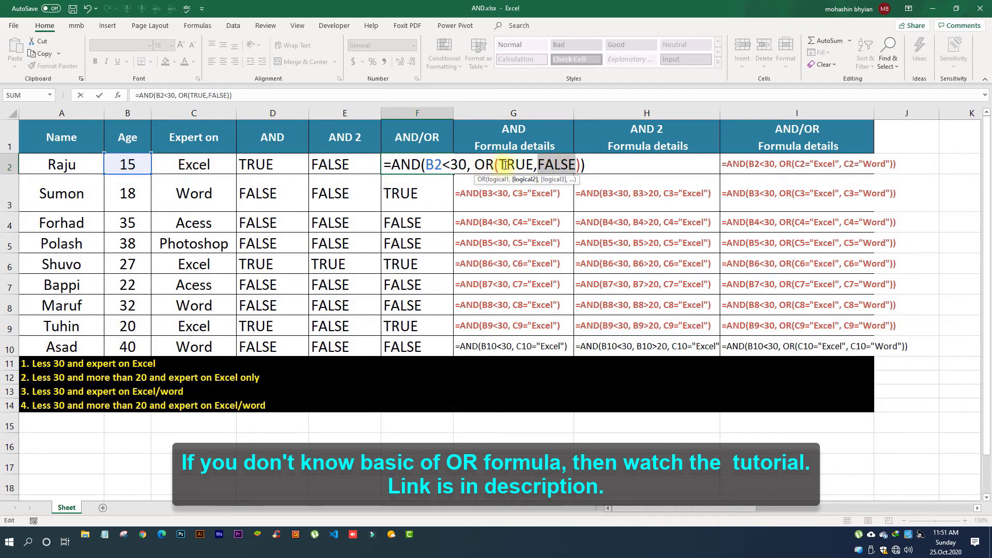
Step: Evaluate the OR function with its already evaluated arguments in F2, and discard the cell edit
drag(534, 164, 583, 165)
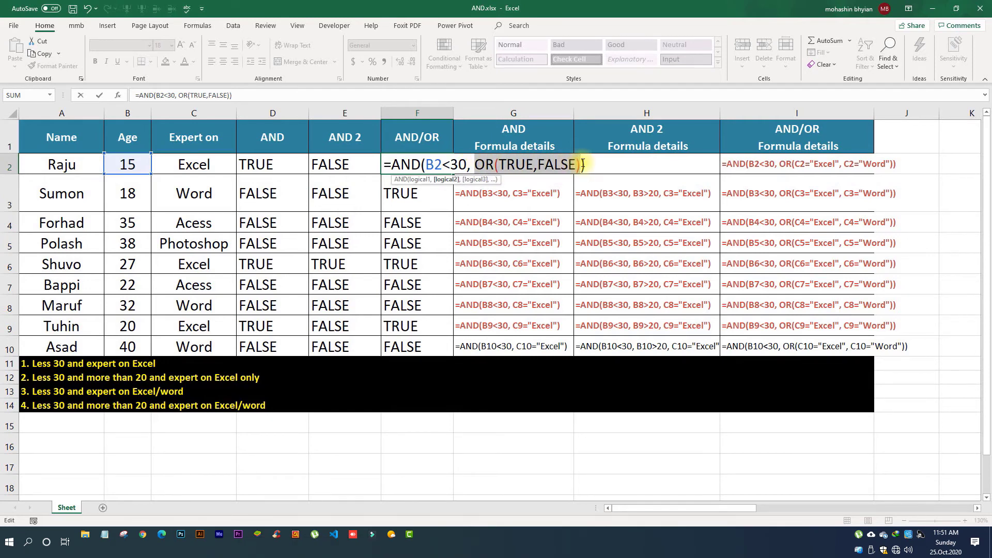
key(F9)
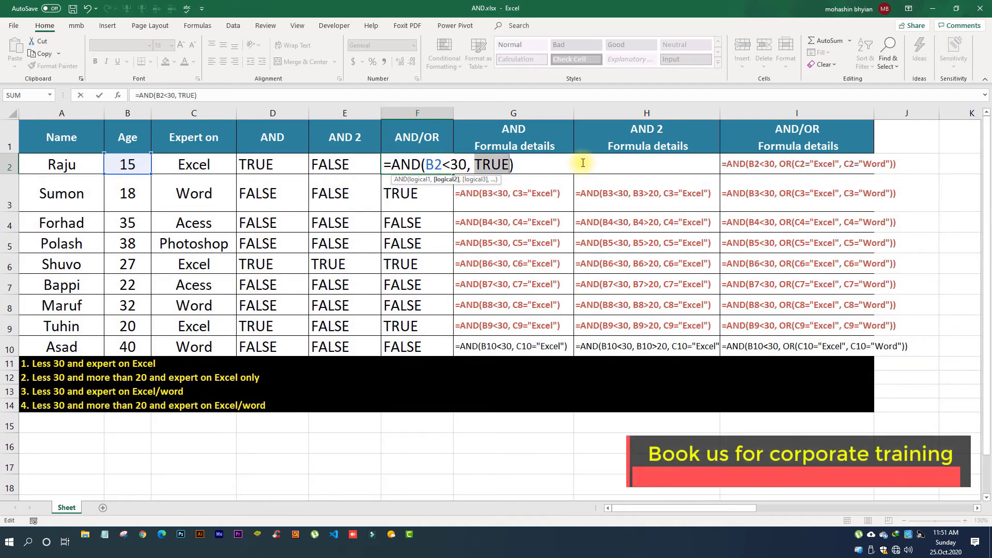
key(ctrl+z)
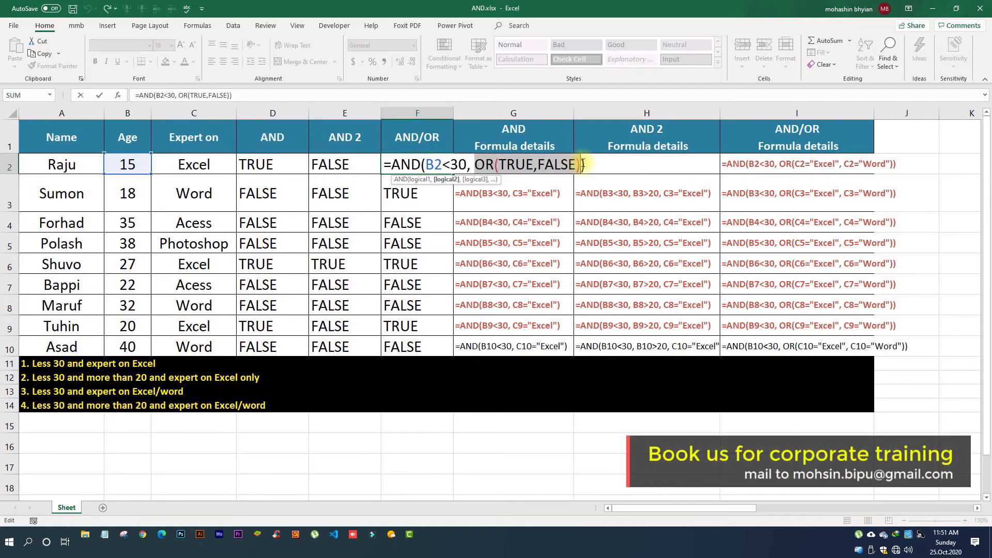
key(Escape)
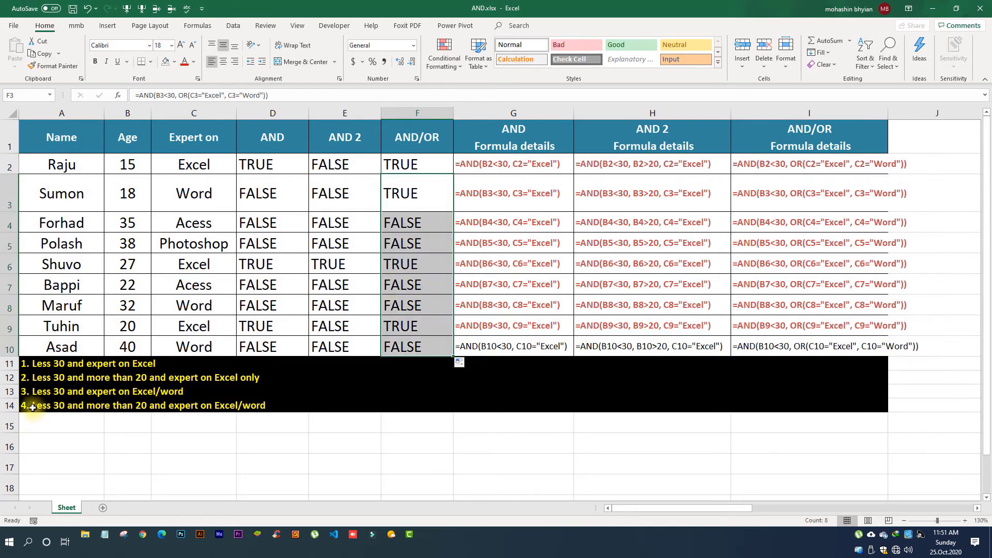
Step: Insert a blank column G between the AND/OR result column and the first formula details column
click(904, 521)
click(402, 111)
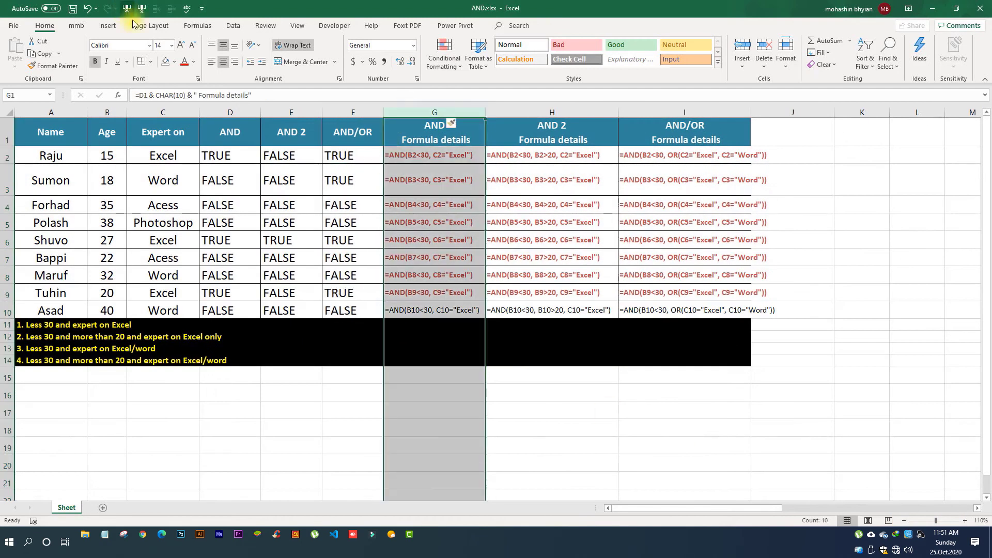
click(126, 8)
Step: Copy the AND/OR formula details column J into column K as the details column for the new test
click(746, 113)
key(ctrl+c)
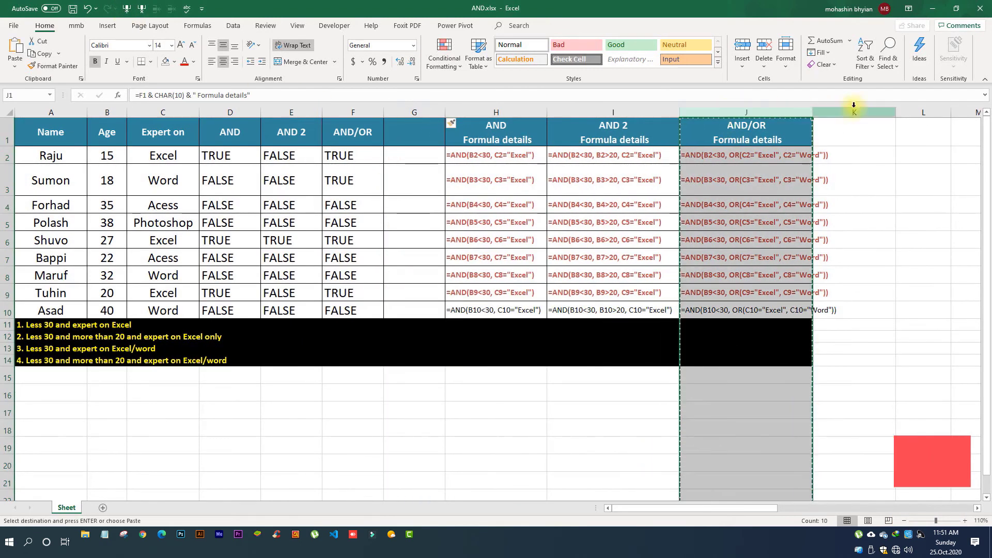
click(848, 112)
key(ctrl+v)
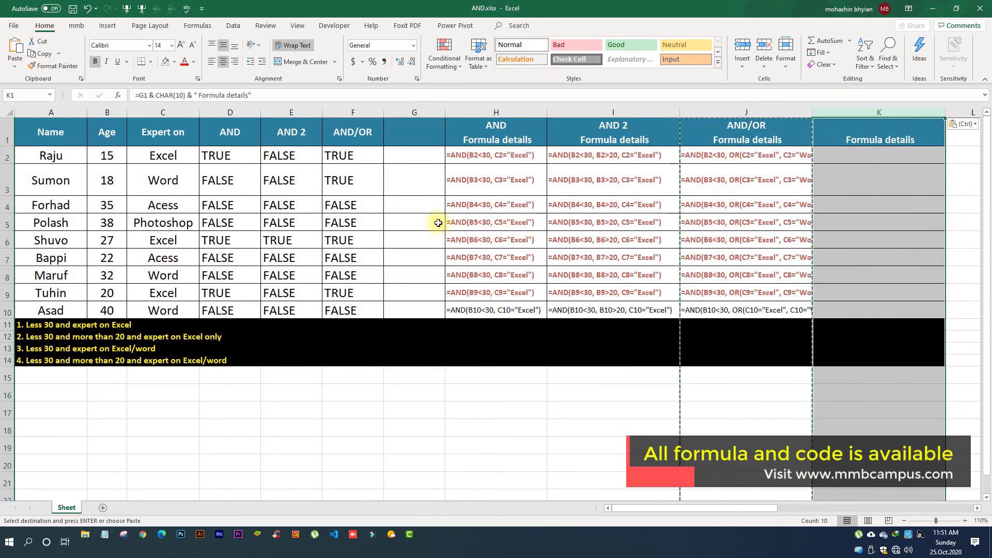
Step: Enter AND/OR as the header of the new column in G1
click(411, 130)
text(AND)
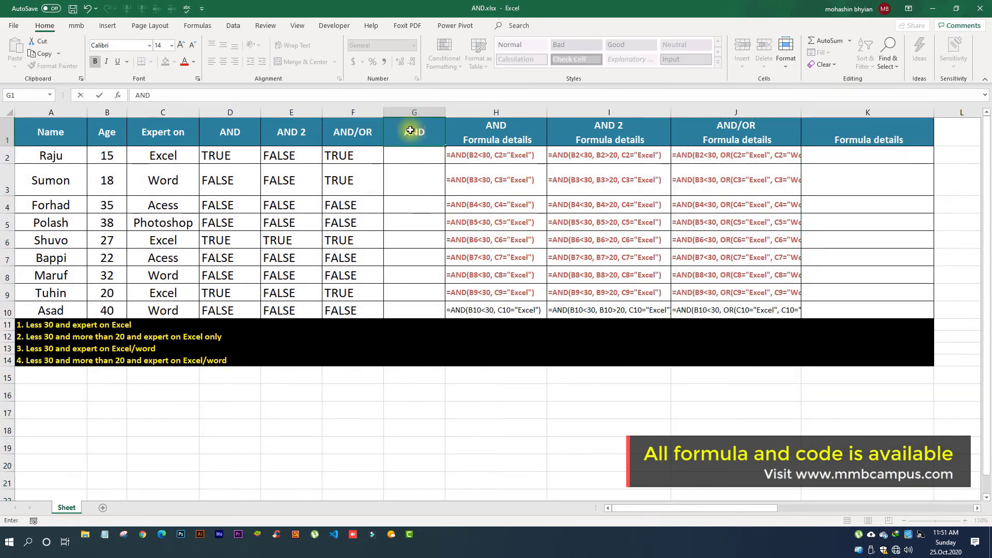
text(/OR)
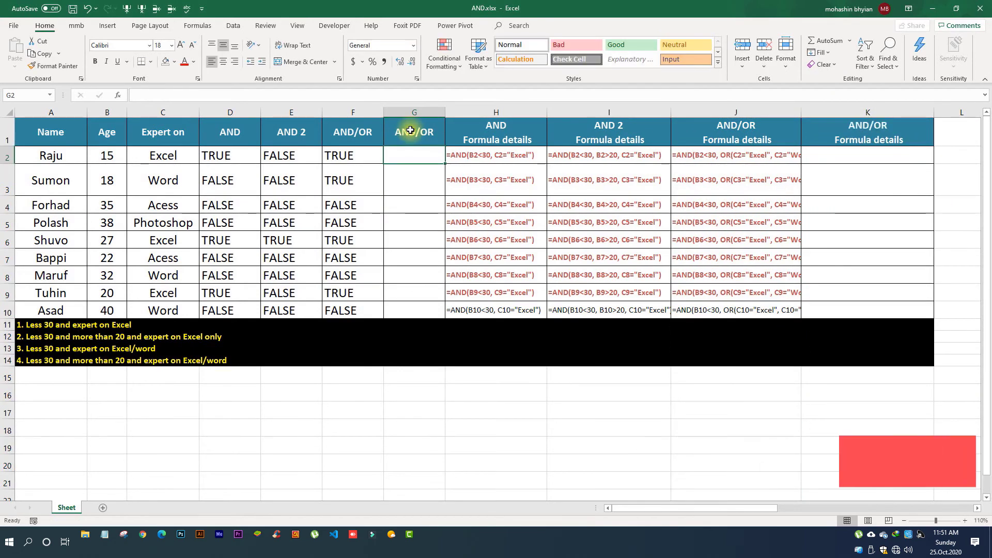
key(Return)
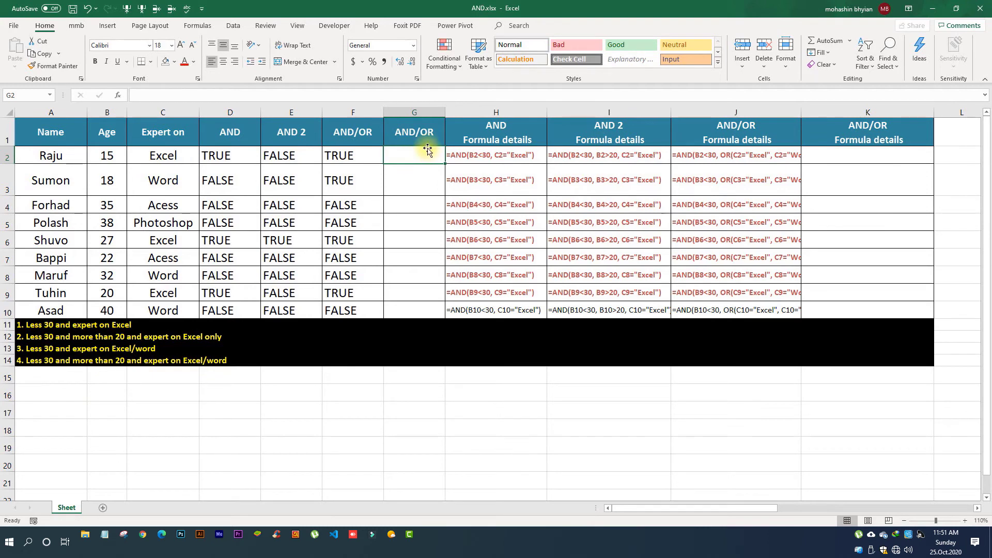
Step: Start an AND formula in G2 with the age conditions B2<30 and B2>20
text(and)
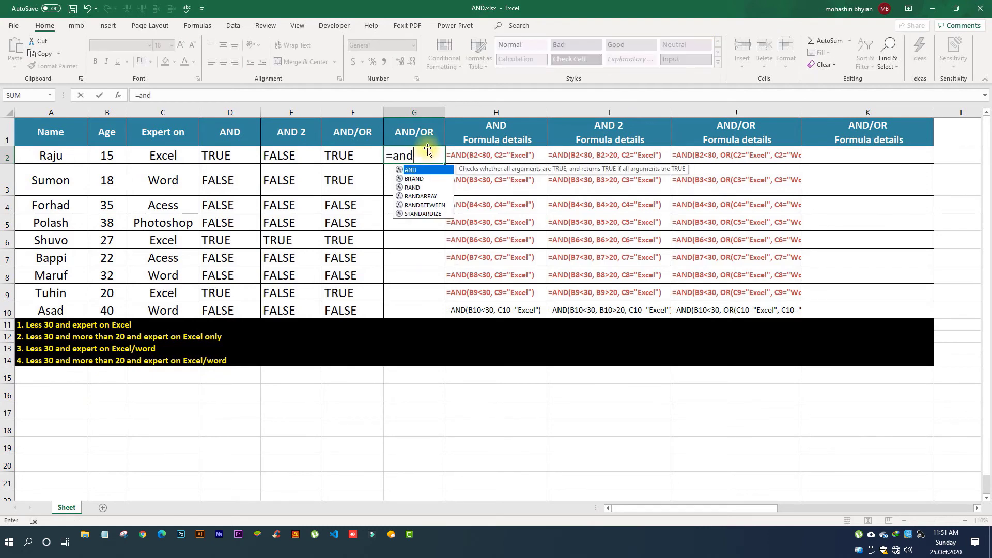
text(()
click(103, 158)
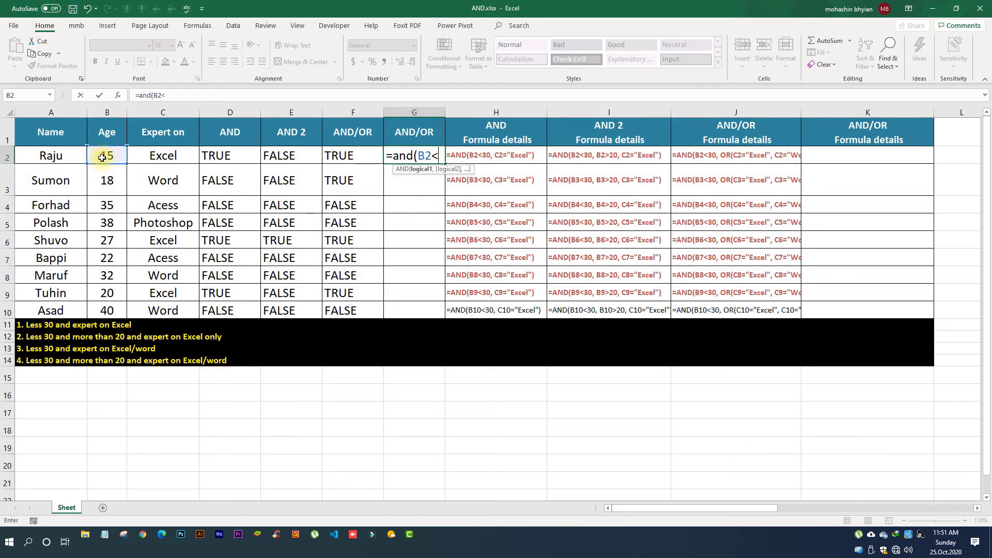
text(<30,)
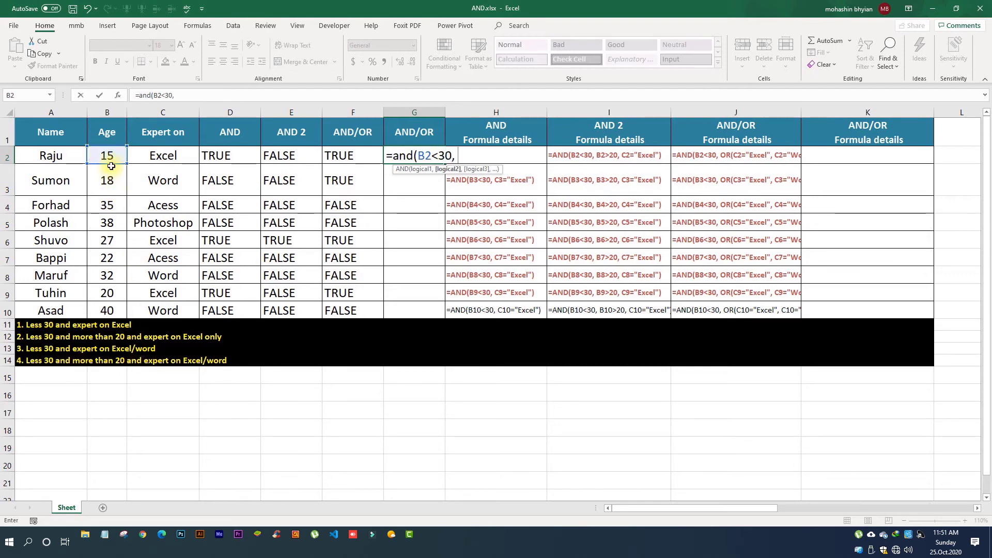
click(107, 151)
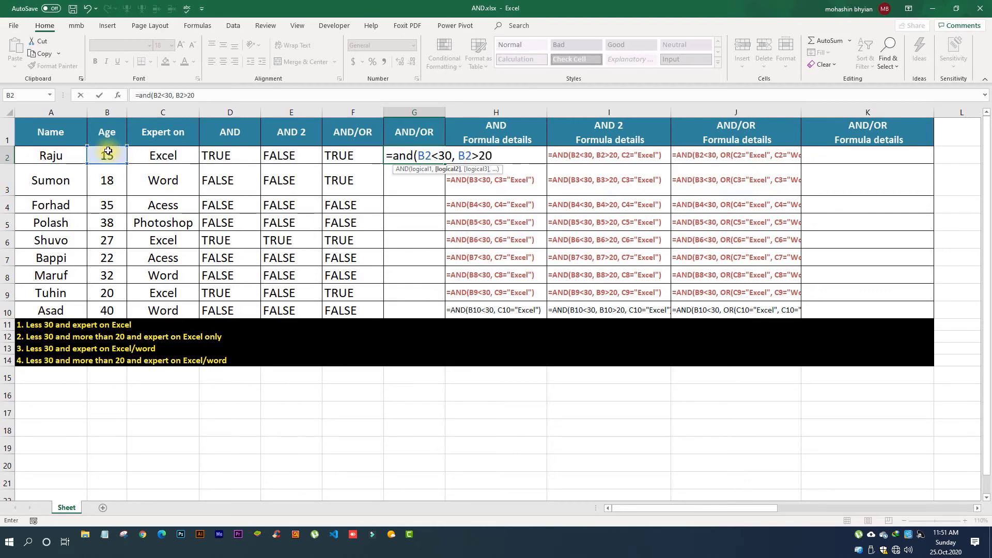
text(>20,)
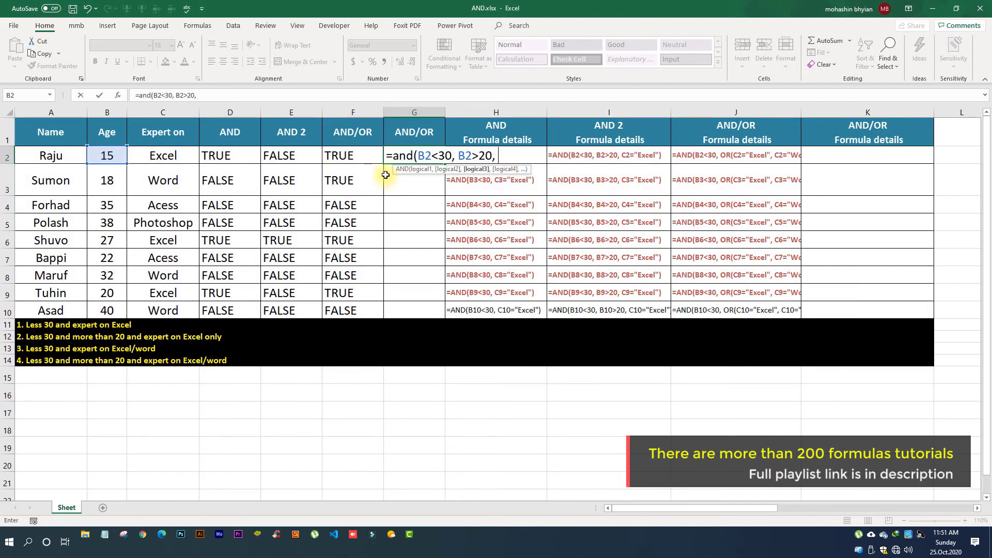
Step: Add OR(C2="Excel", C2="Word") as the third condition of the AND formula in G2
text(or)
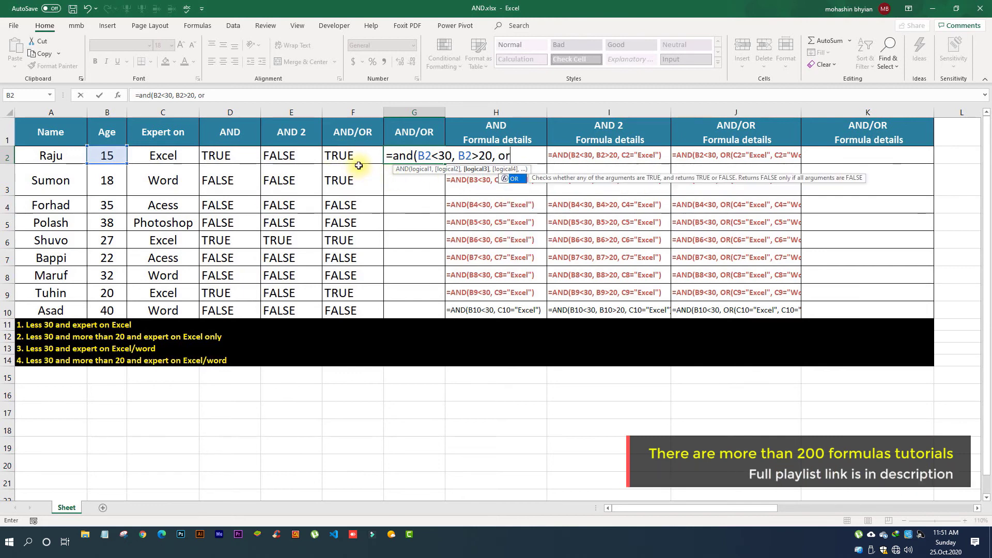
text(()
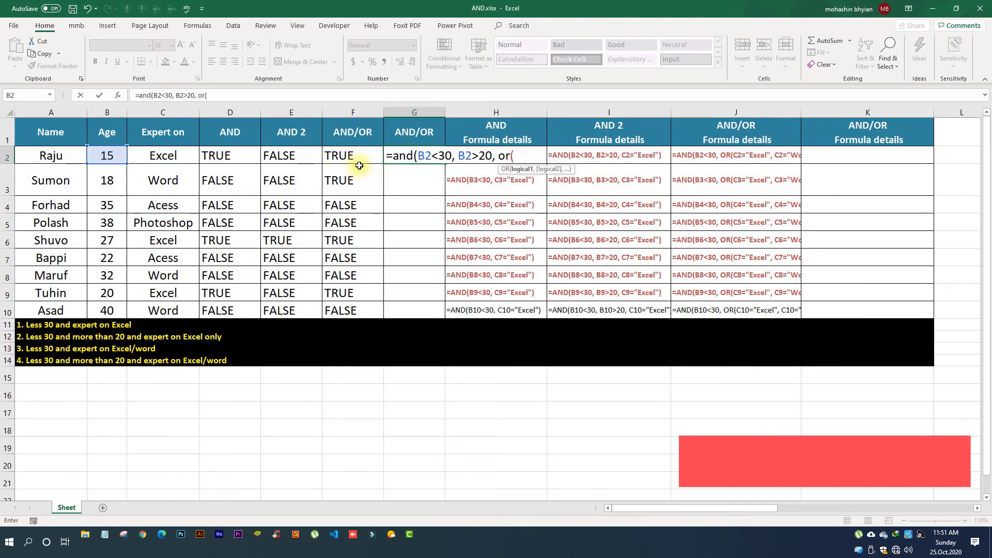
click(161, 156)
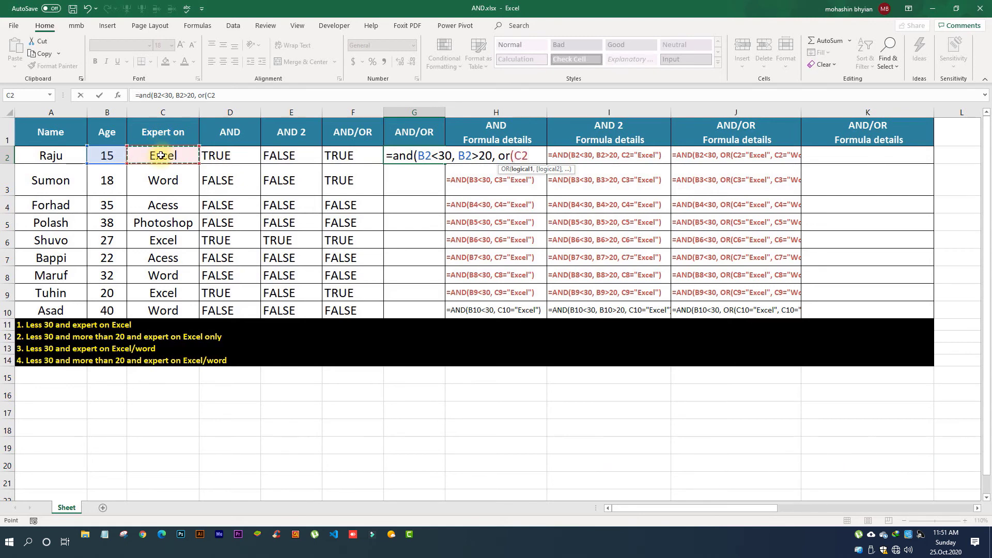
text(="Excel)
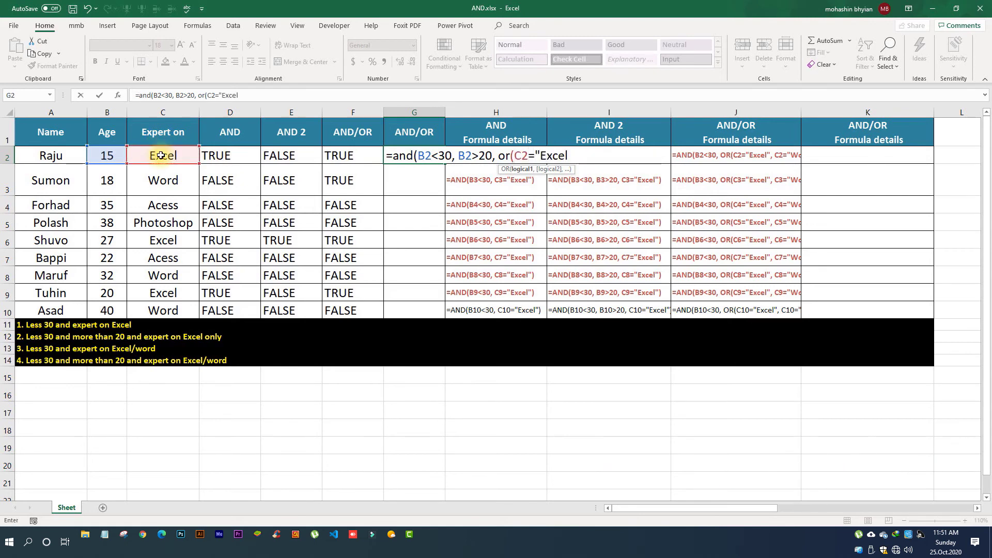
text(",)
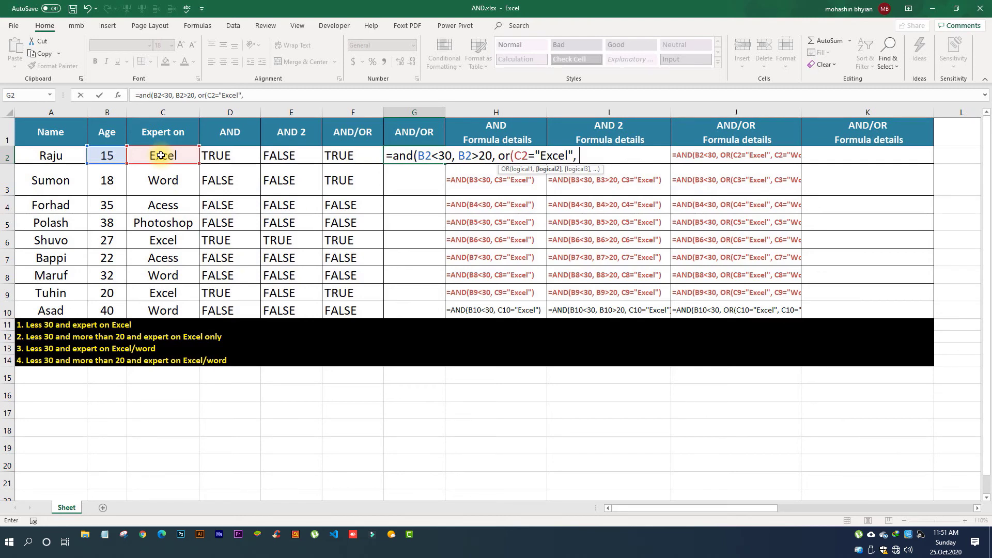
click(161, 155)
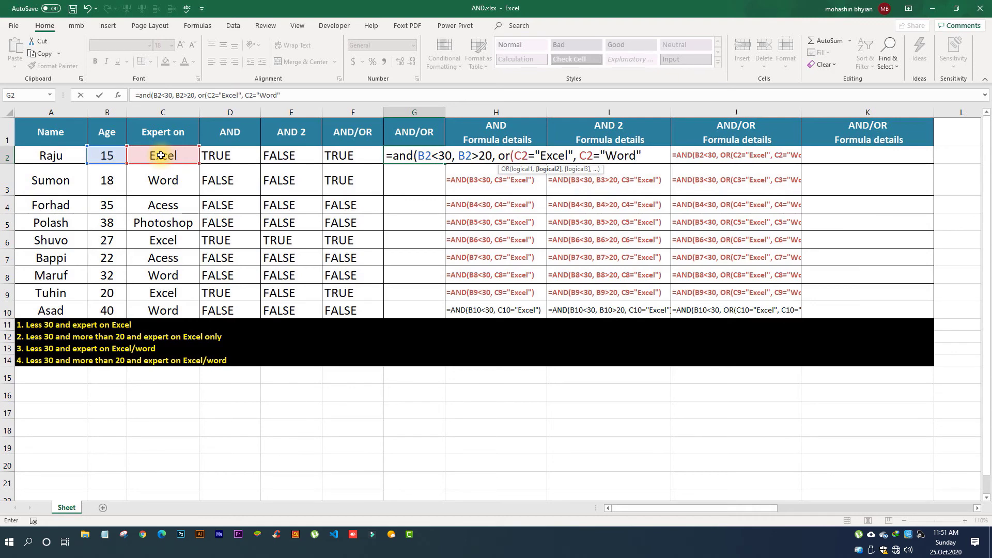
text(="Word"))
Step: Try to enter the G2 formula with only the OR parenthesis closed, and decline the suggested correction
key(Return)
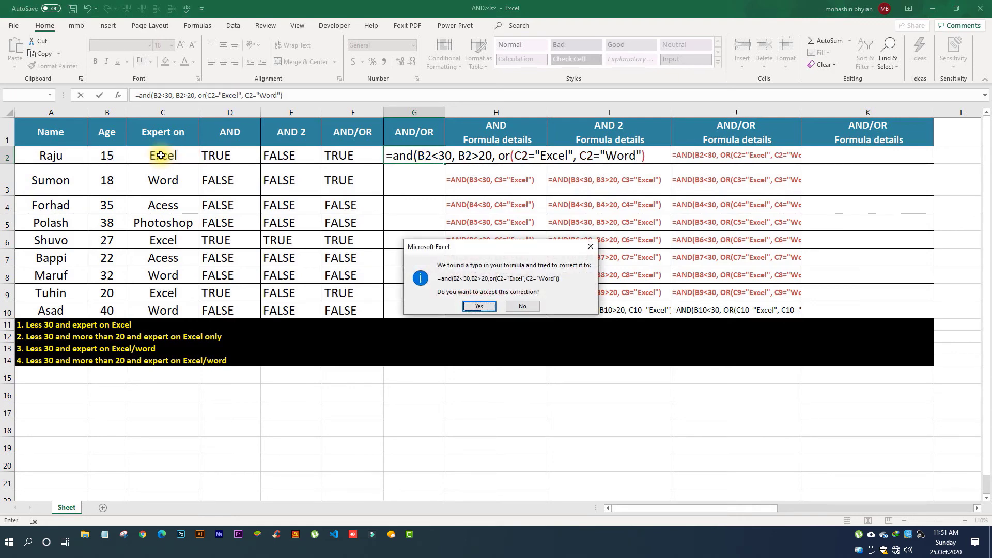
click(588, 251)
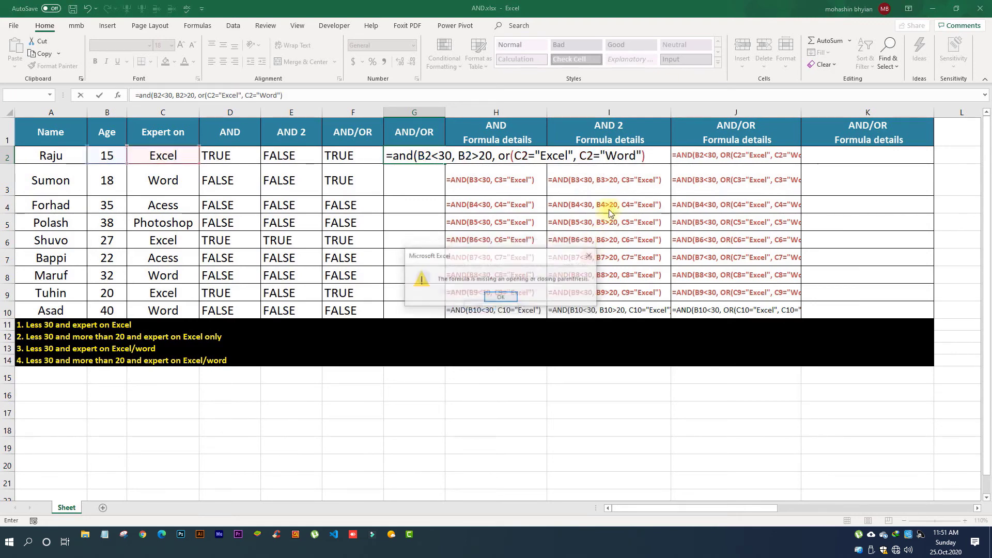
click(589, 257)
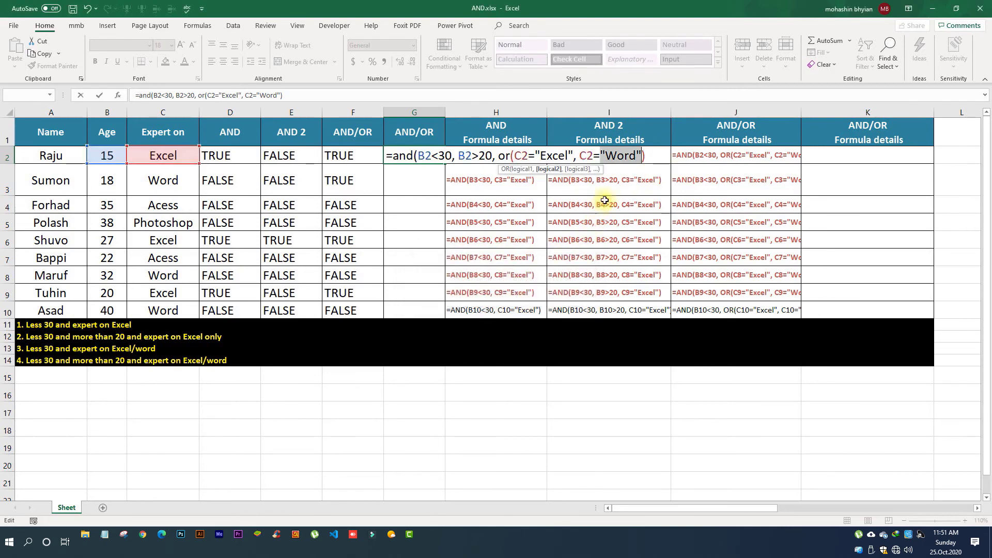
Step: Check the parenthesis pairs in the G2 formula, add the missing closing parenthesis for AND at its end, and enter it
click(654, 153)
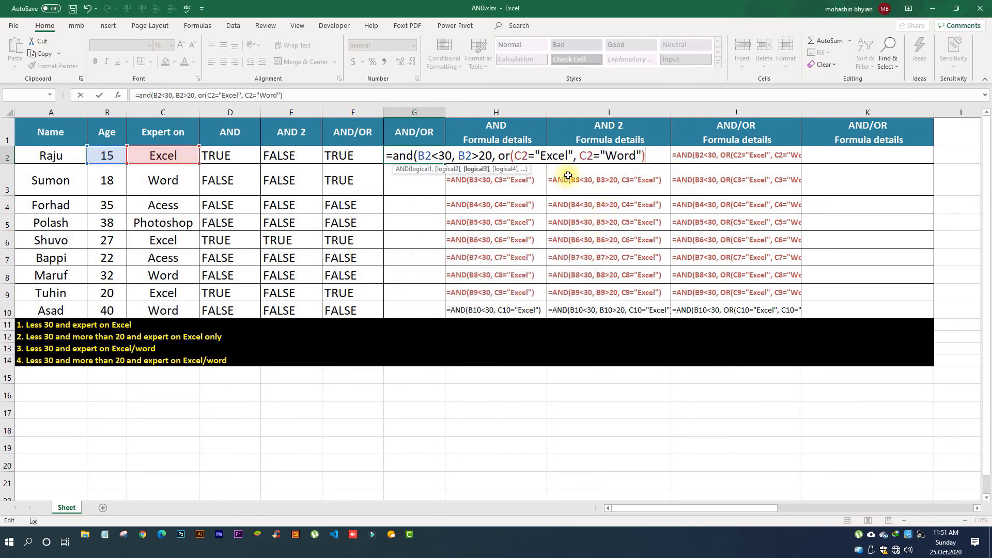
click(641, 155)
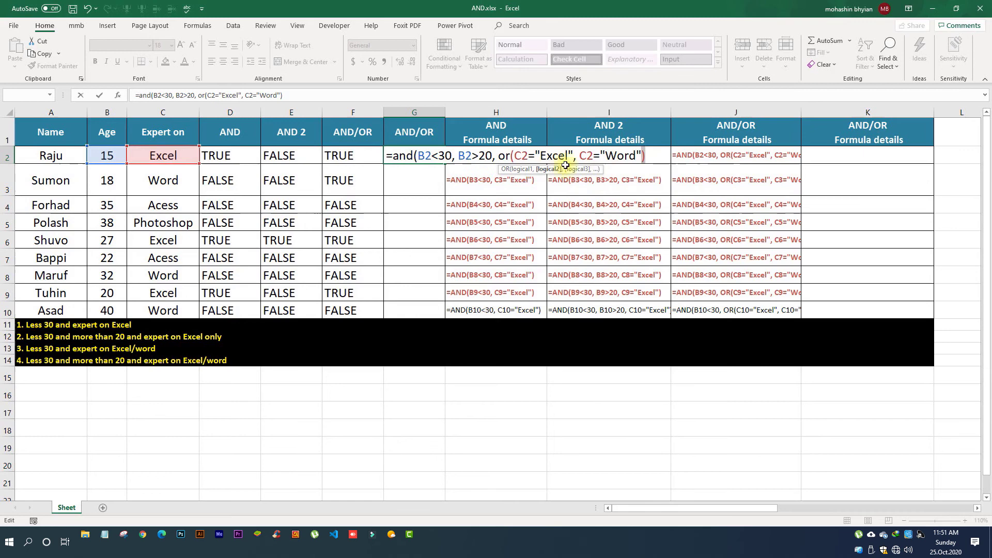
click(510, 157)
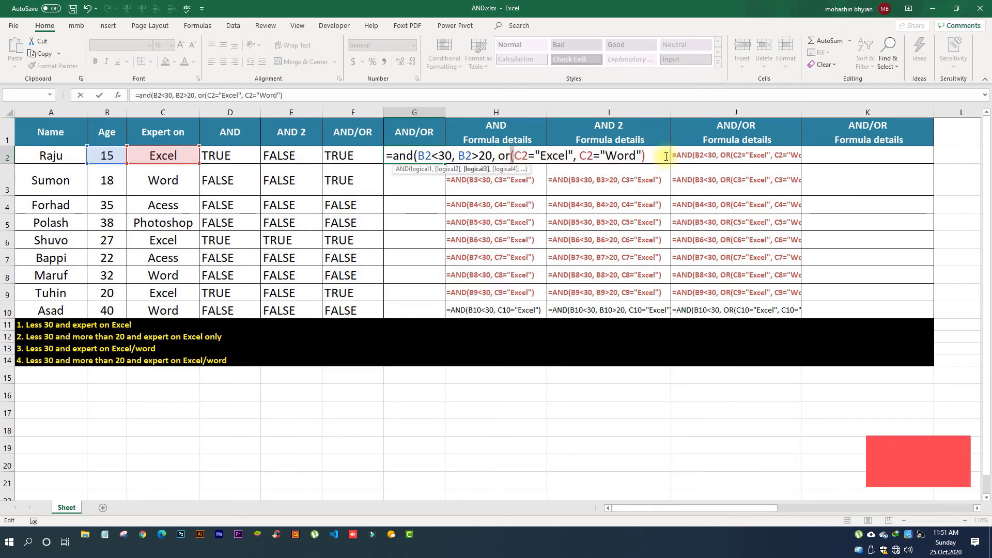
click(414, 156)
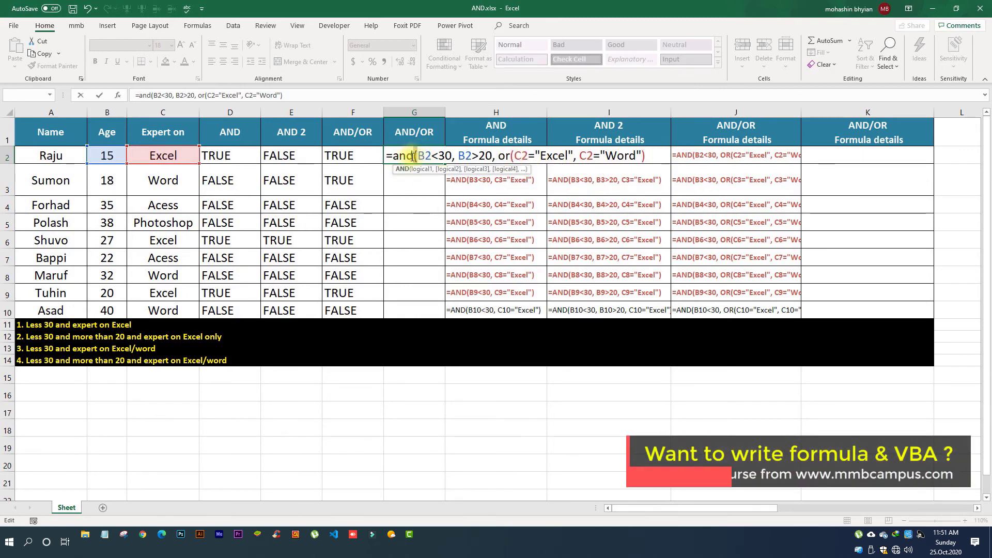
click(657, 153)
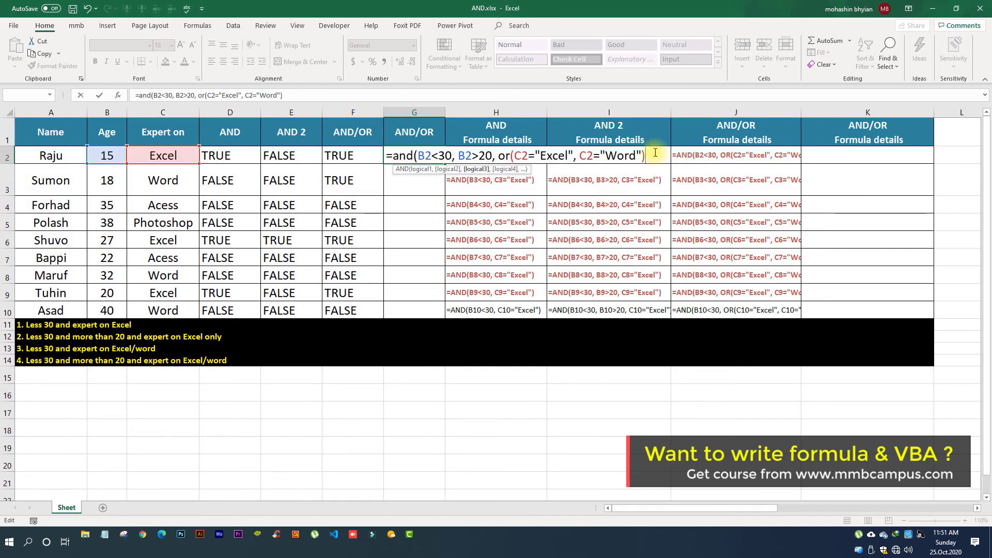
key(Return)
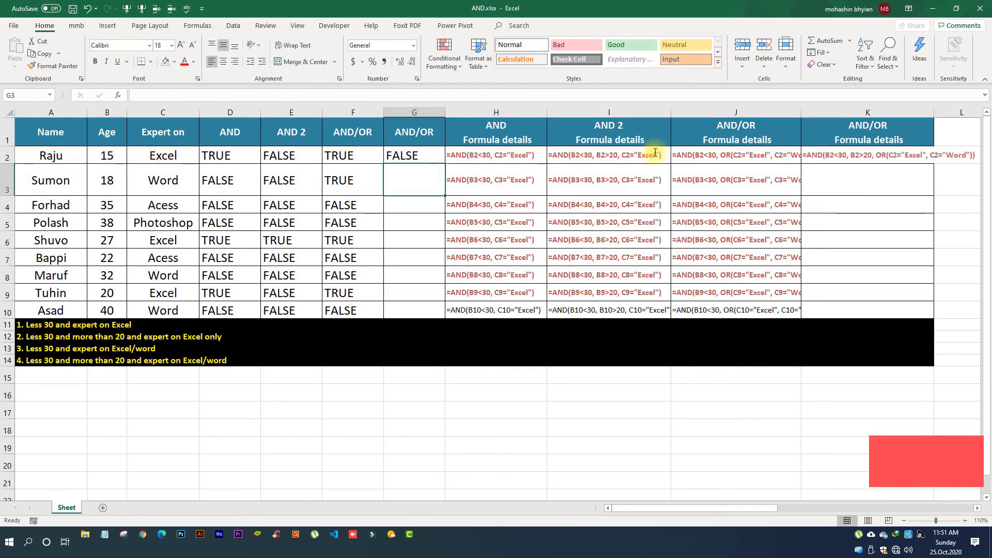
Step: Fill the AND/OR formula from G2 down to G10 and check the resulting value in row 6 against the age
click(388, 156)
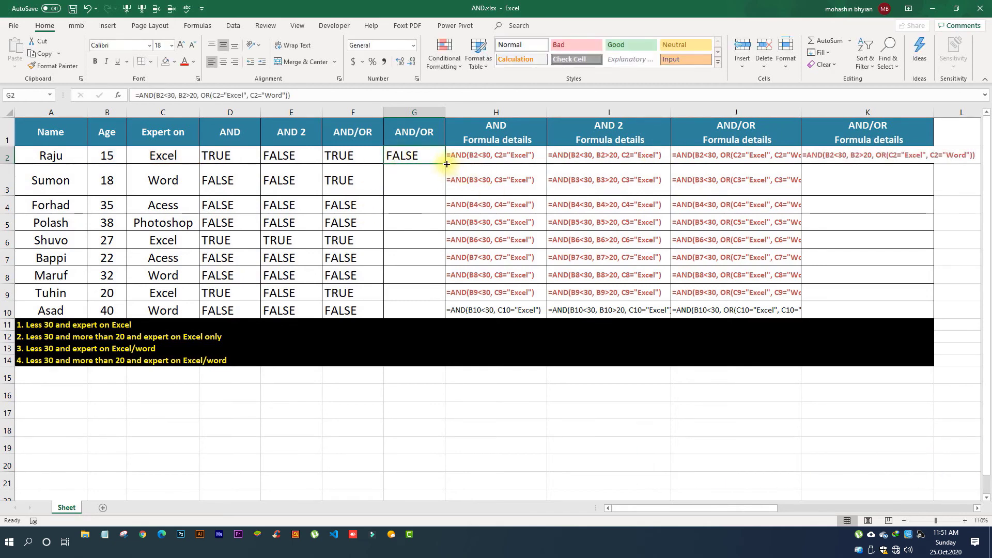
drag(447, 164, 450, 323)
drag(412, 153, 23, 244)
click(409, 241)
click(26, 245)
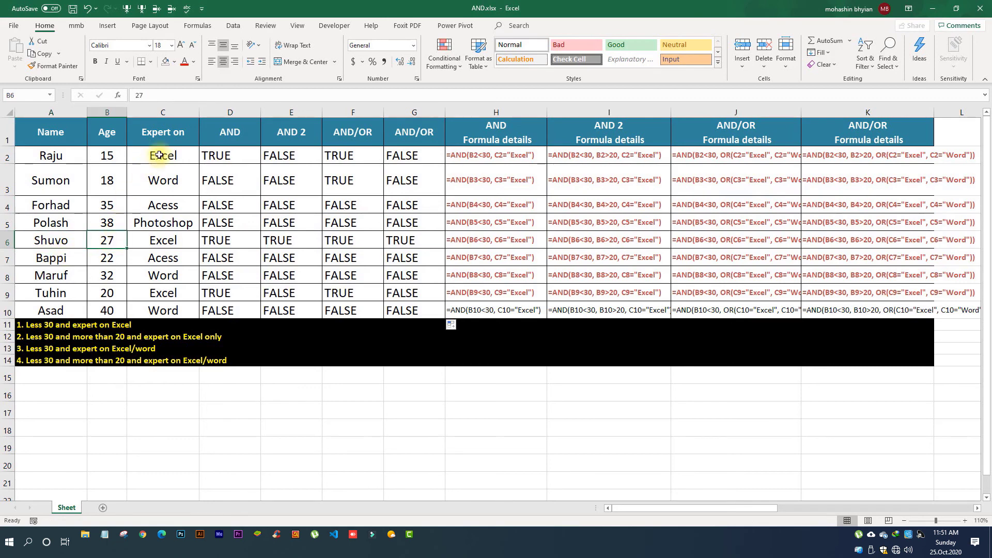
click(414, 258)
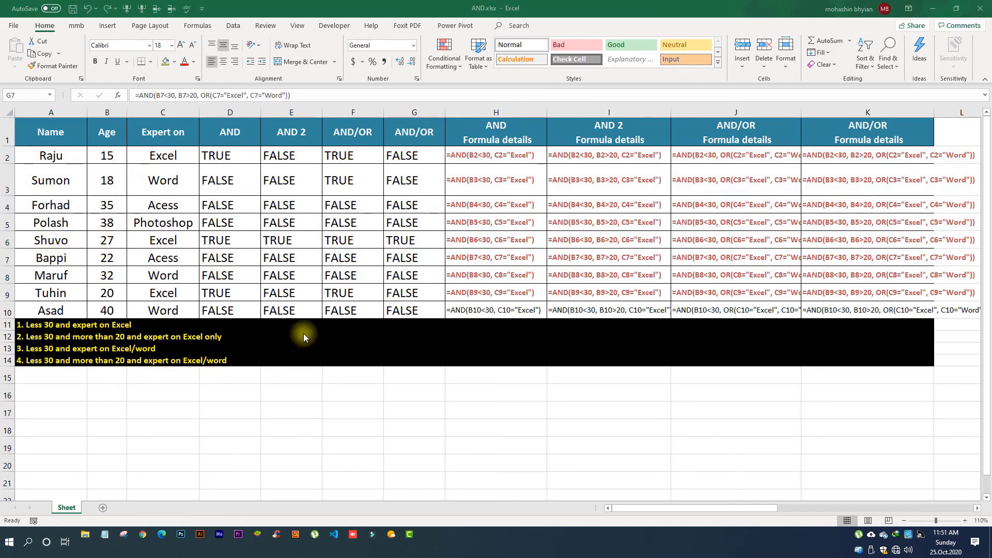
Step: Shade the TRUE result cells D2, D6, D9, E6, F3, F6, F9 and G6 with a green fill
click(218, 155)
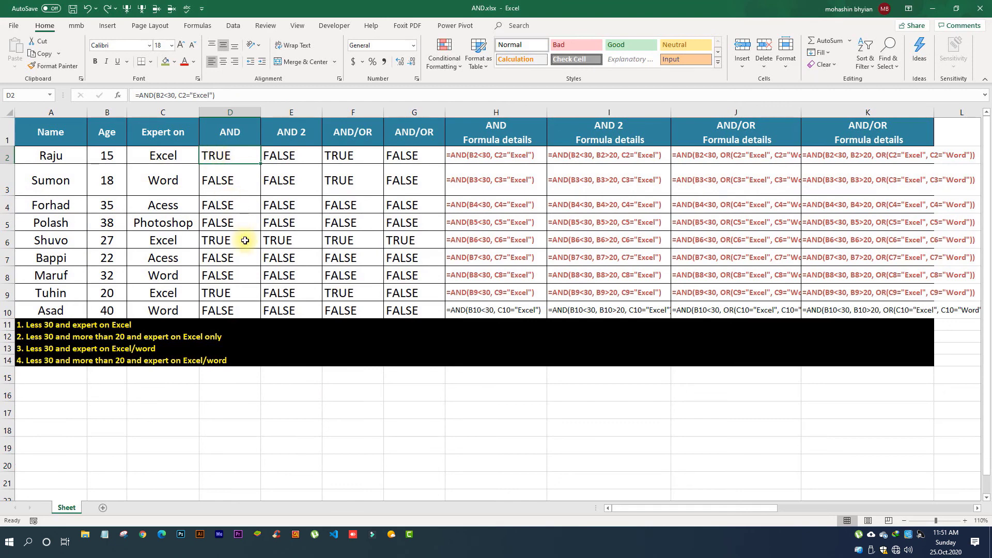
ctrl+click(227, 240)
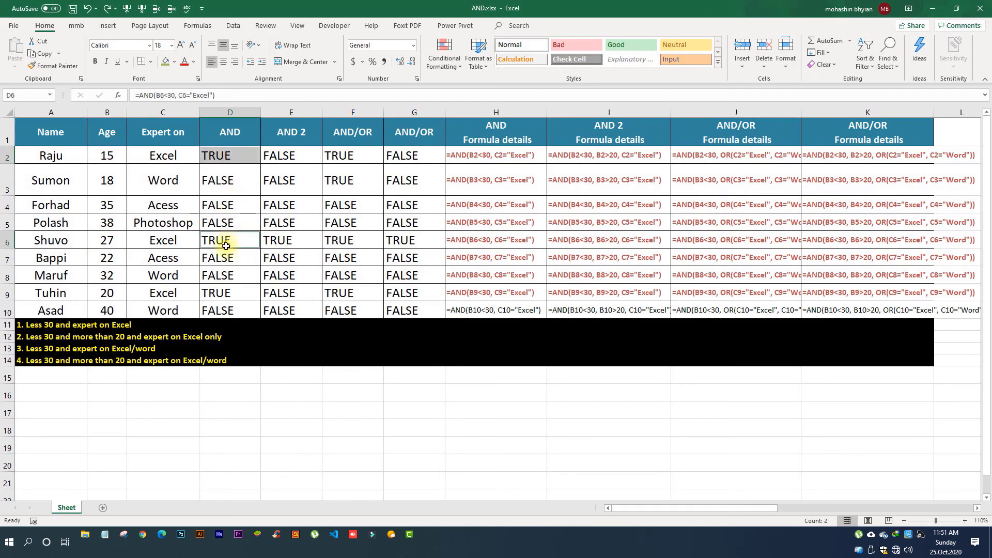
ctrl+click(223, 294)
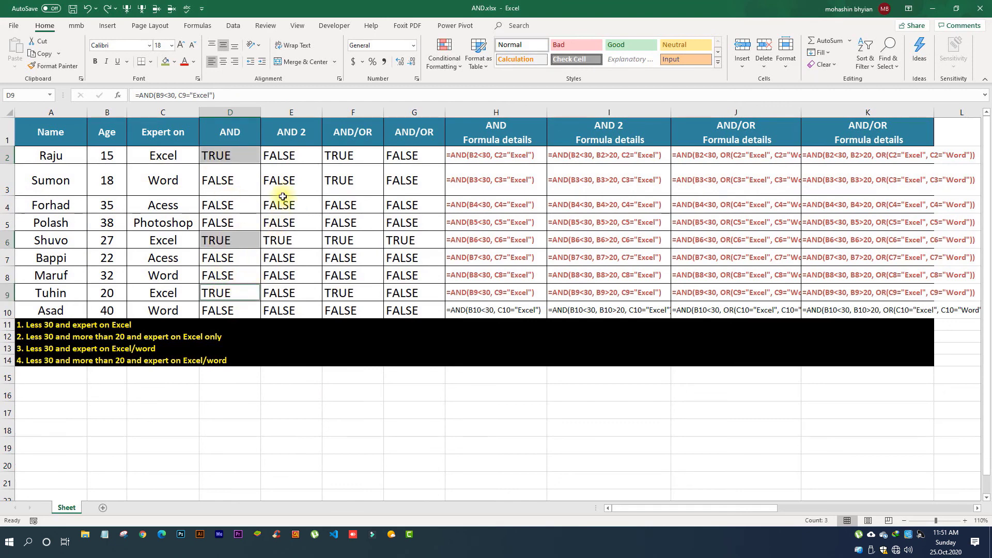
ctrl+click(282, 240)
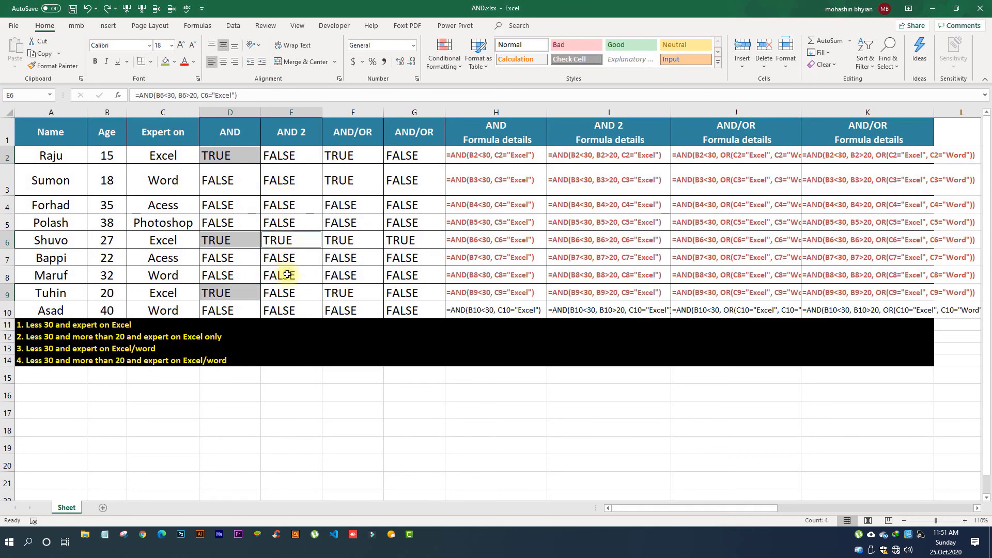
ctrl+click(339, 180)
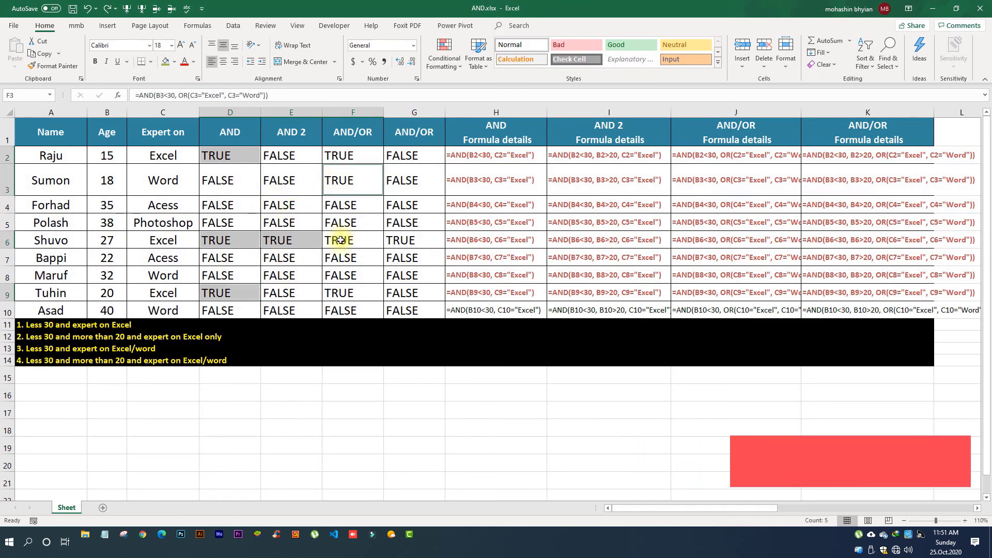
ctrl+click(339, 292)
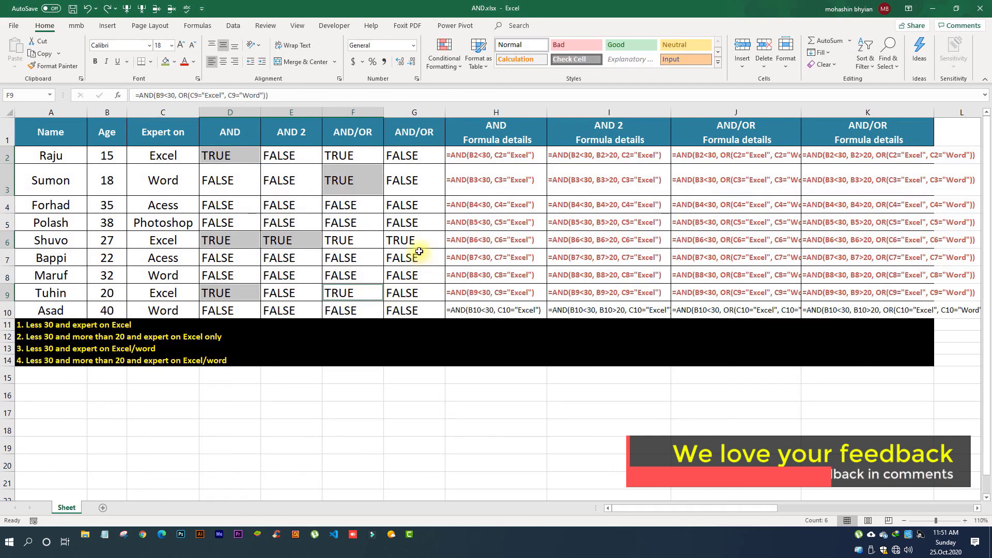
ctrl+click(354, 241)
ctrl+click(398, 239)
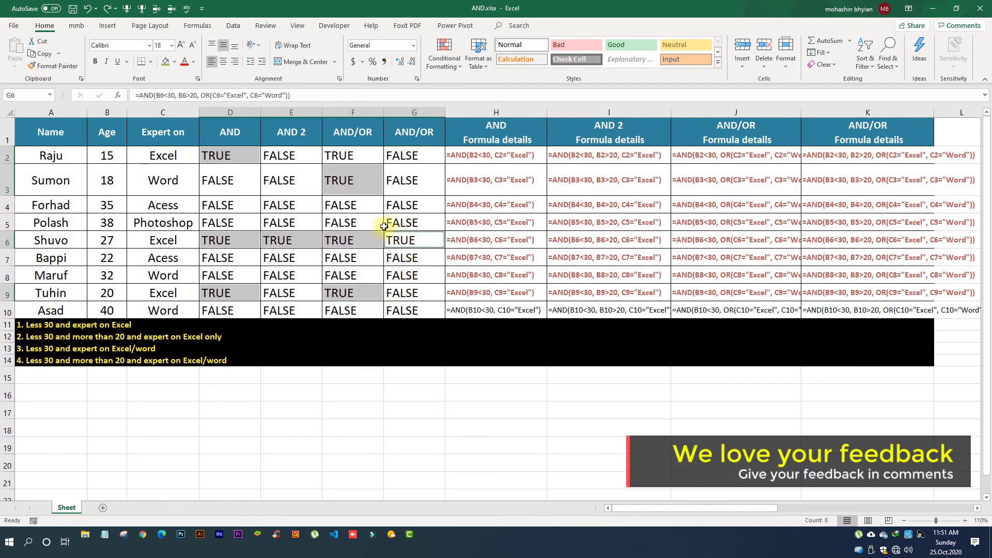
click(166, 62)
click(294, 256)
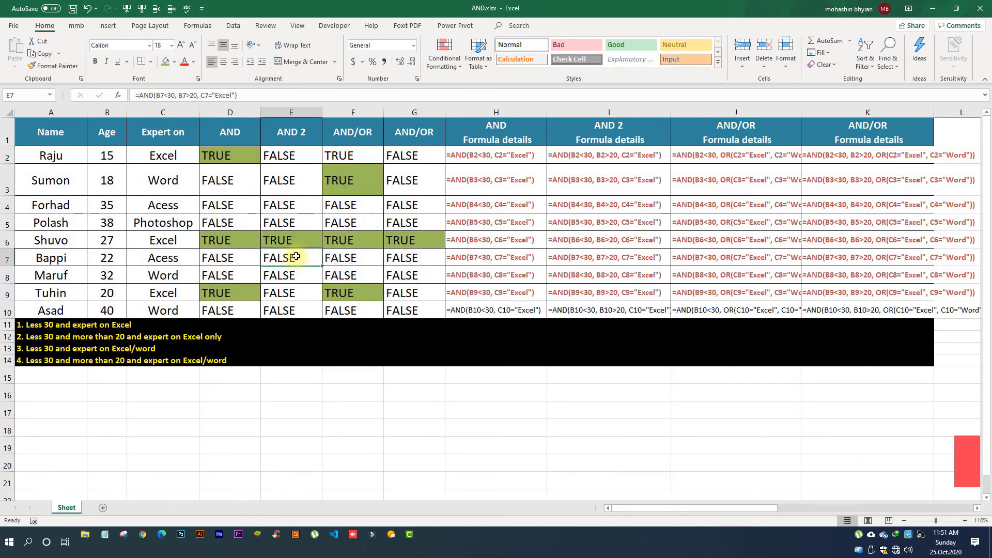